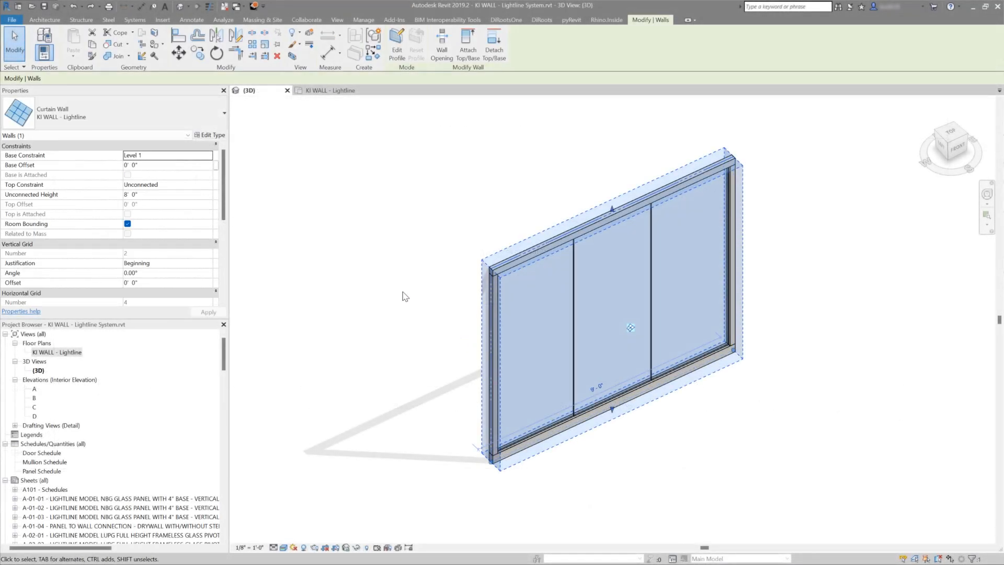
Set the curtain wall type's horizontal Border 1 mullion to KI WALL - Lightline - Base - 1" (Low Profile)
click(212, 134)
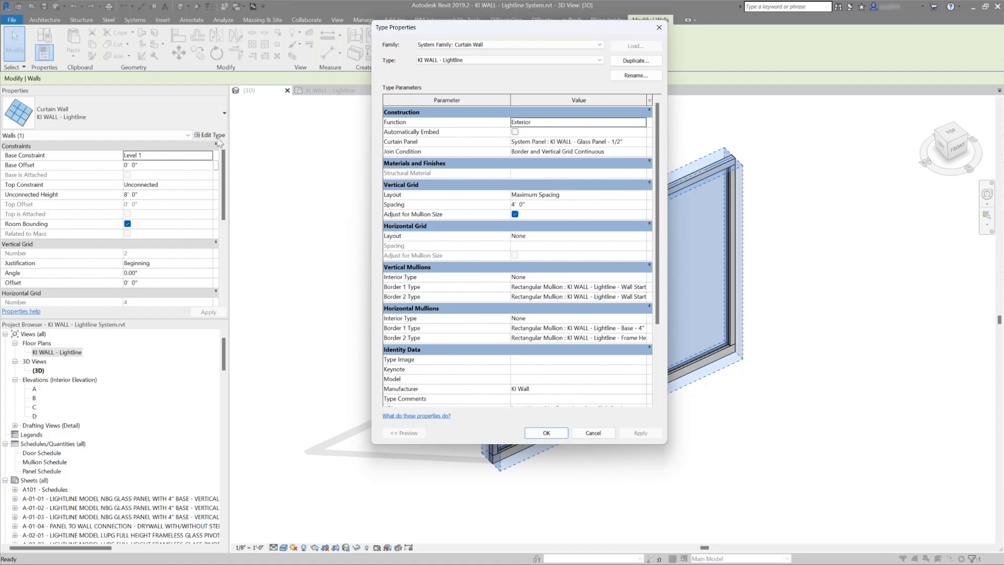
click(632, 328)
click(642, 328)
scroll(644, 328, up, 1)
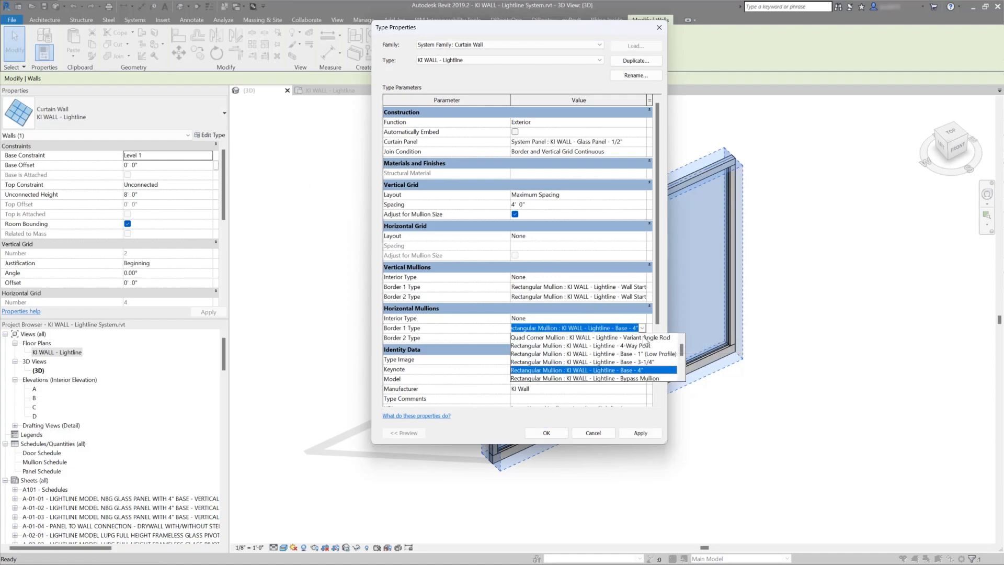
click(639, 355)
click(648, 435)
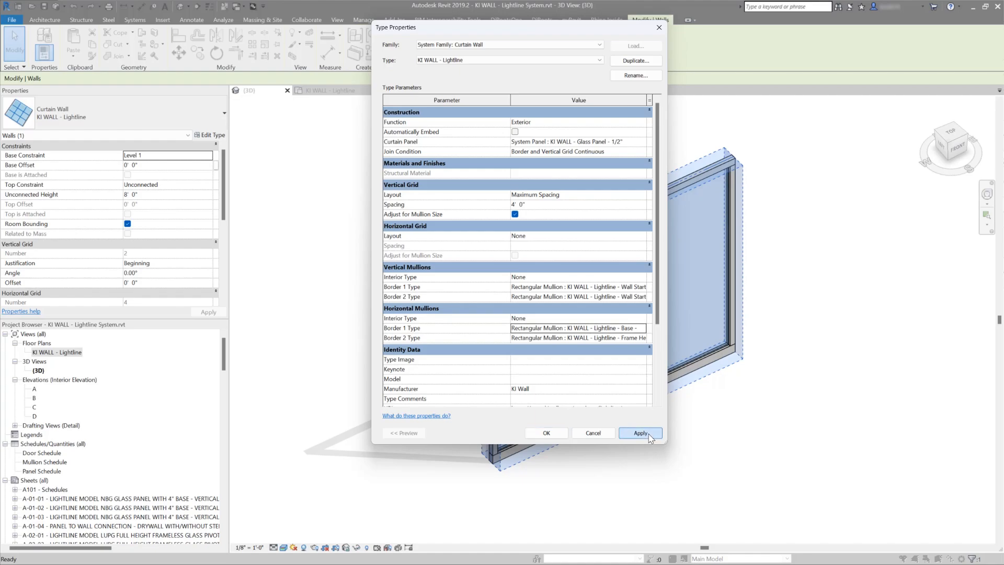
click(545, 433)
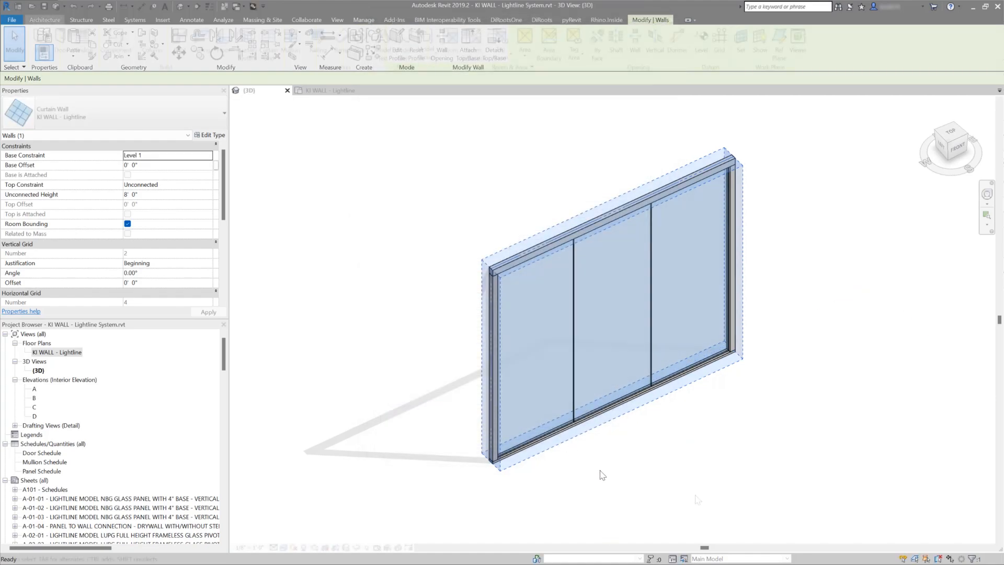
key(Escape)
Select all base mullions along the wall's bottom gridline and change their type to KI WALL - Lightline - Base - 3-1/4"
click(567, 434)
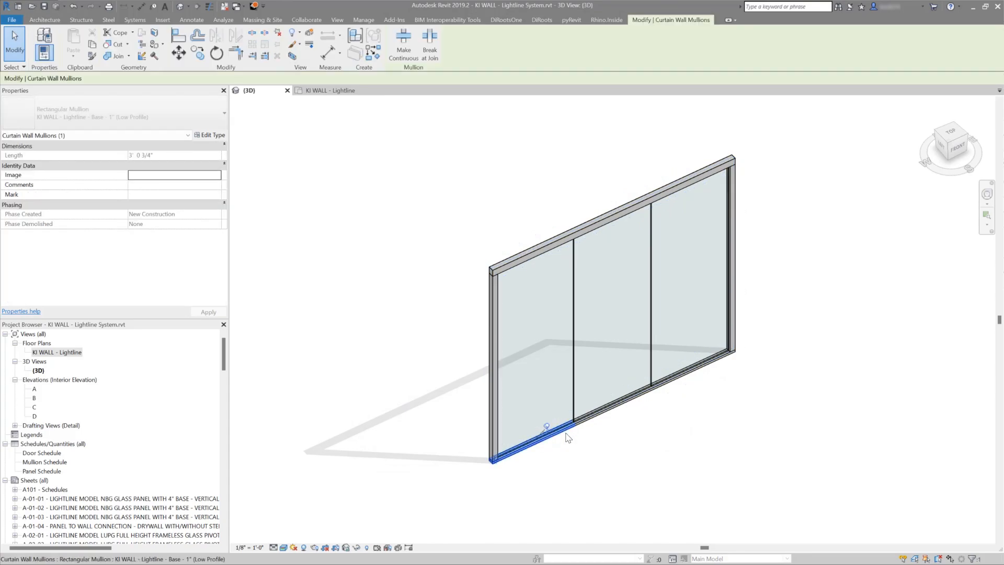
right_click(566, 434)
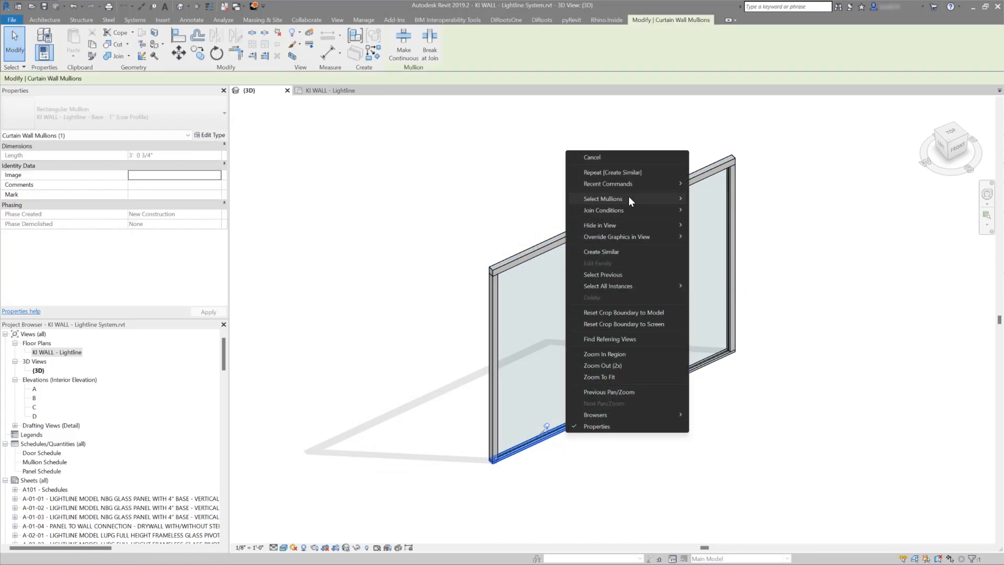
mouse_move(628, 197)
click(716, 198)
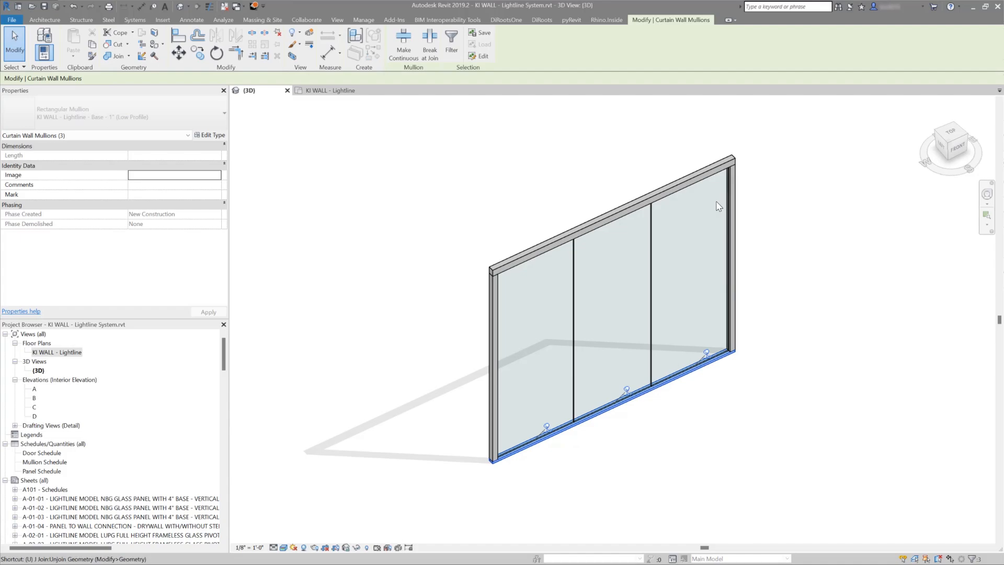
click(179, 115)
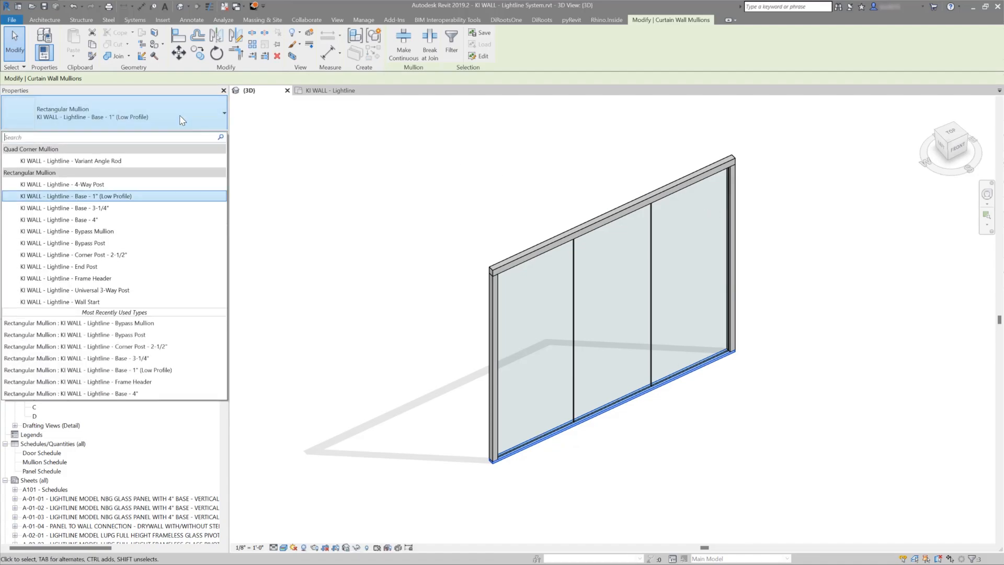
click(123, 211)
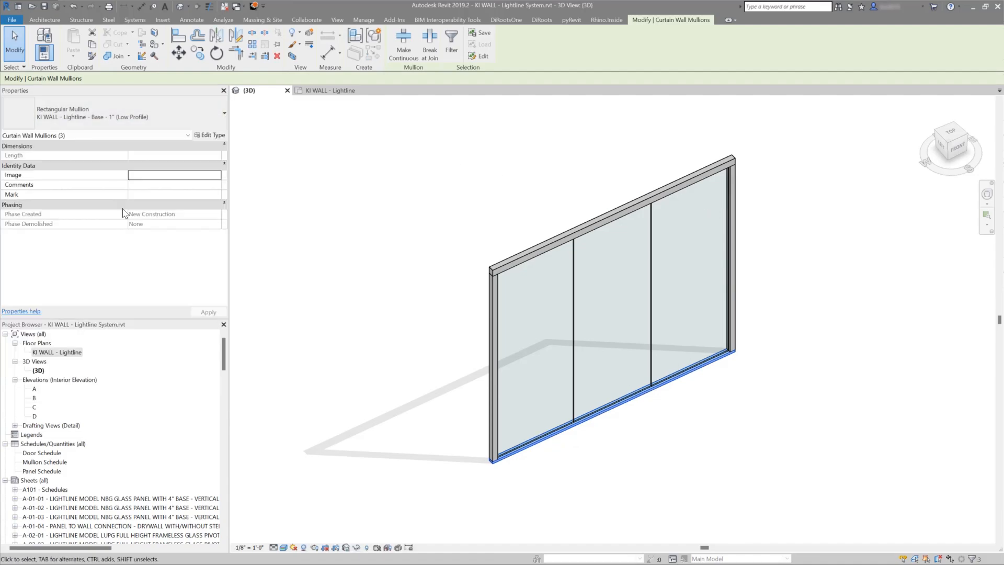
click(528, 501)
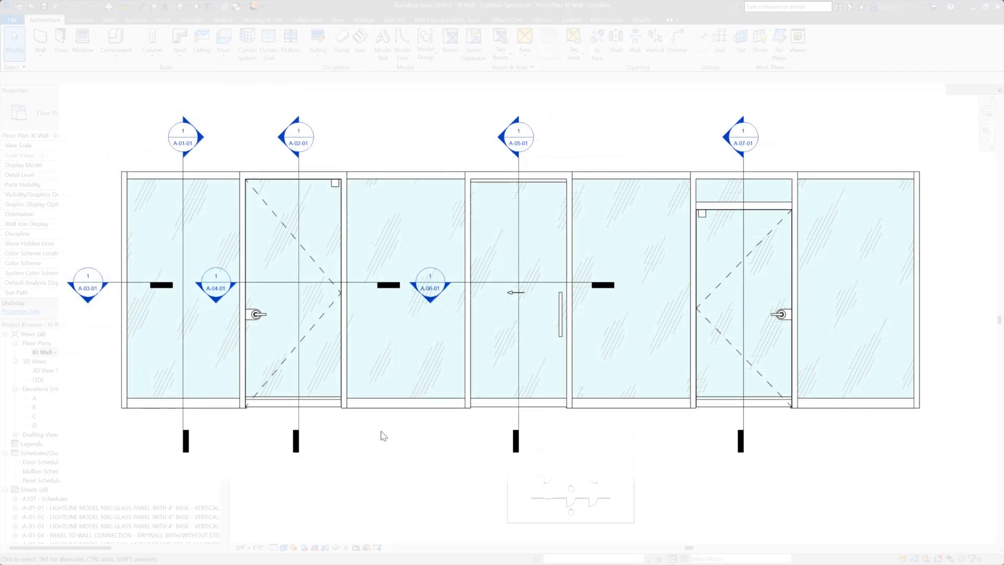
Expand the drafting detail views in the project and open sheet A-01-01
click(88, 302)
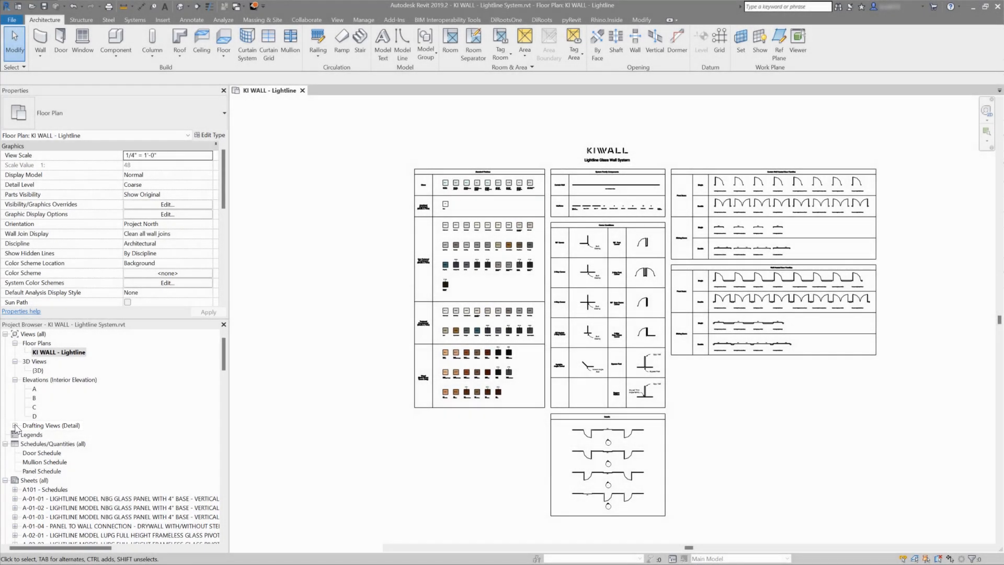
click(15, 425)
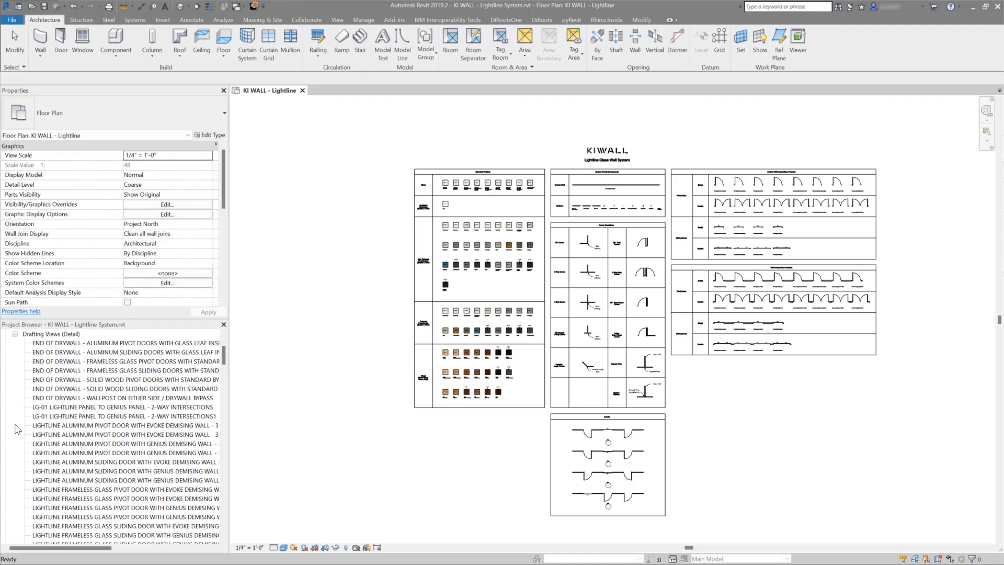
drag(221, 347, 224, 434)
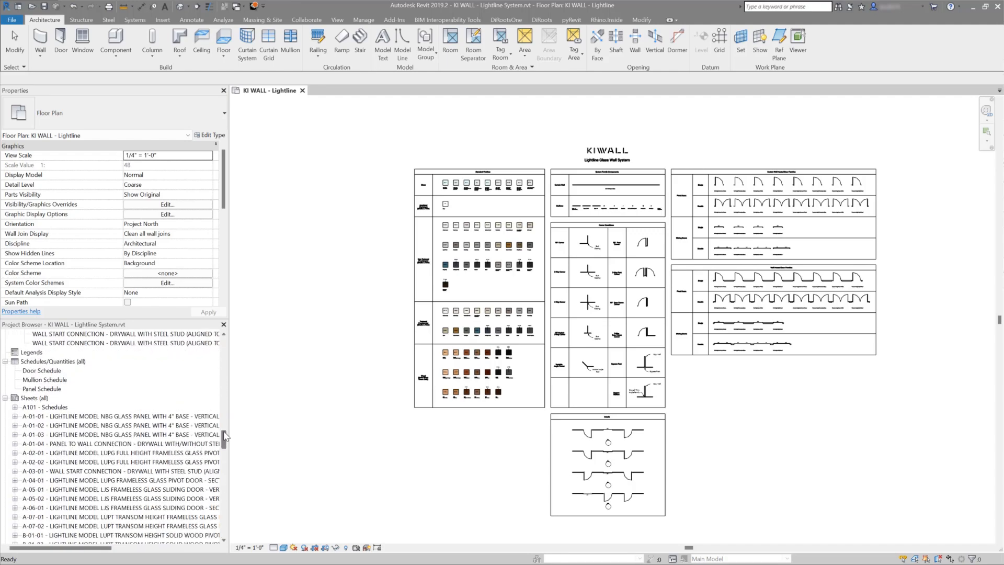
double_click(65, 417)
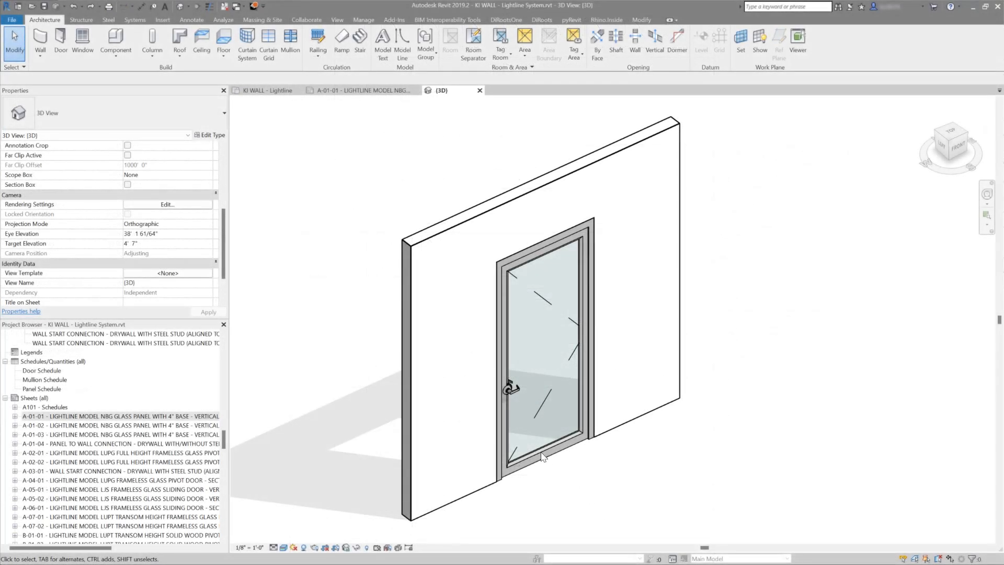
Set the wall-hosted single pivot door's rough width to 3' and its rough height to 9'
click(543, 456)
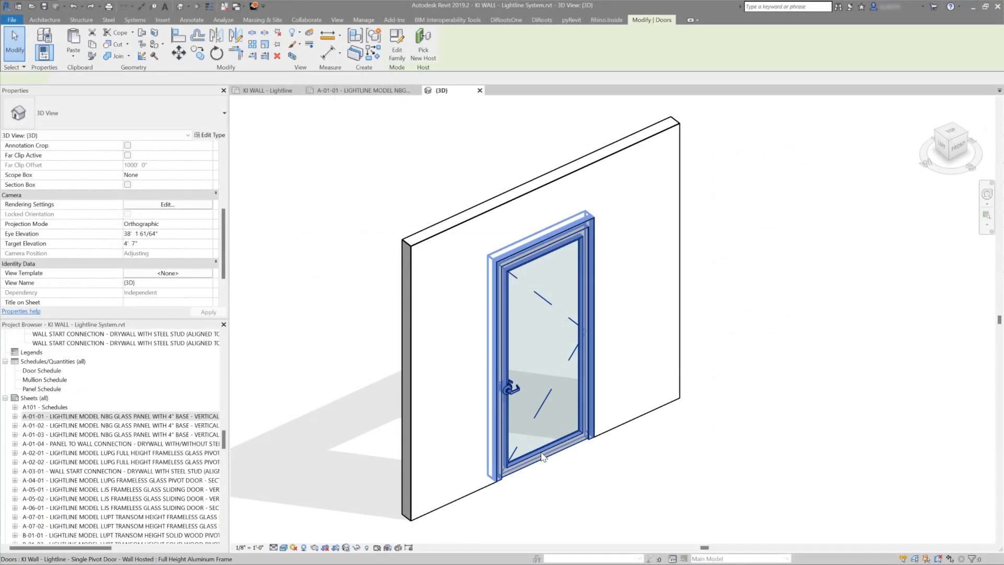
click(182, 215)
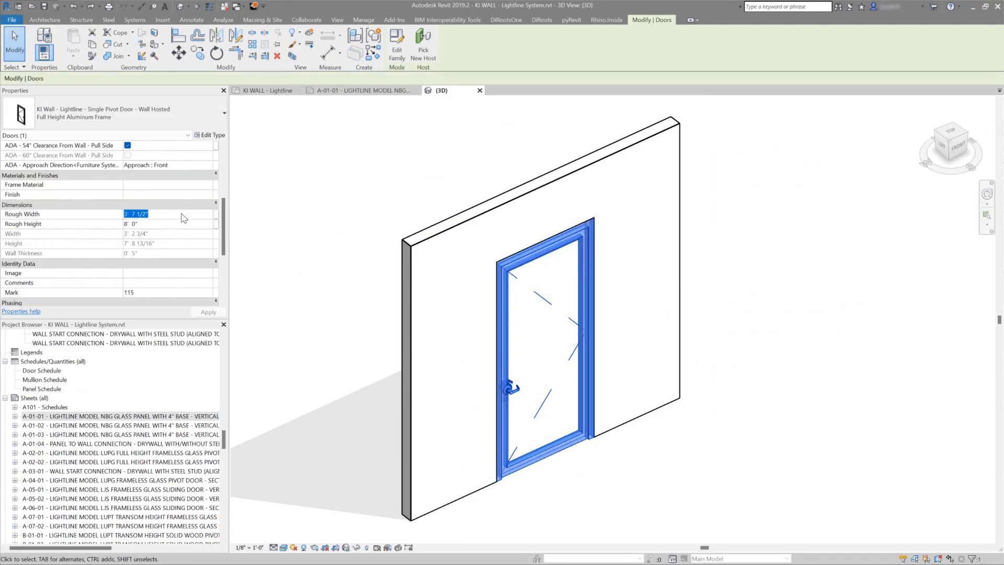
text(3)
key(Return)
click(181, 227)
text(9)
click(208, 311)
click(295, 327)
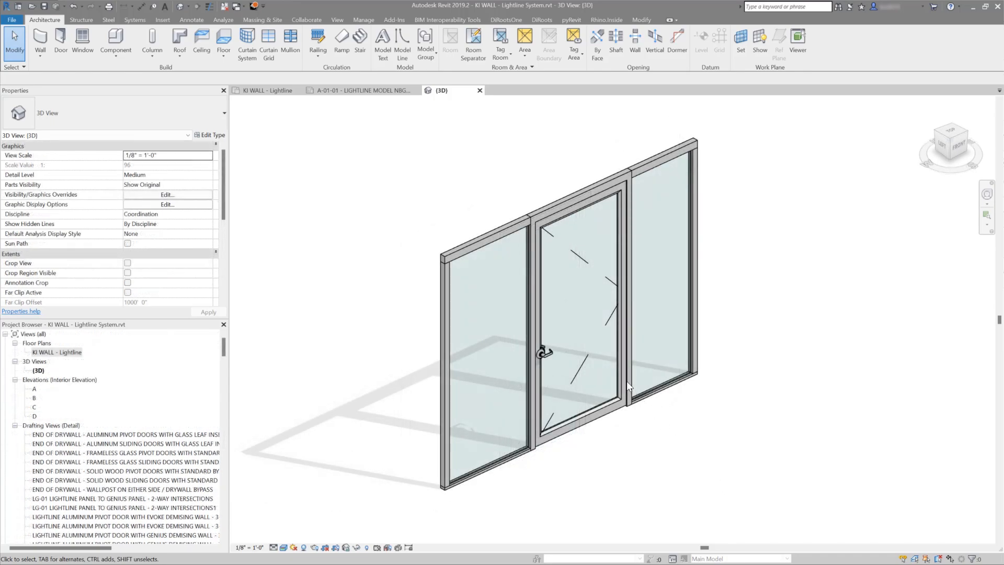
Move the curtain grid line on the door's far side inward, narrowing the door bay to about 2' 9"
click(628, 386)
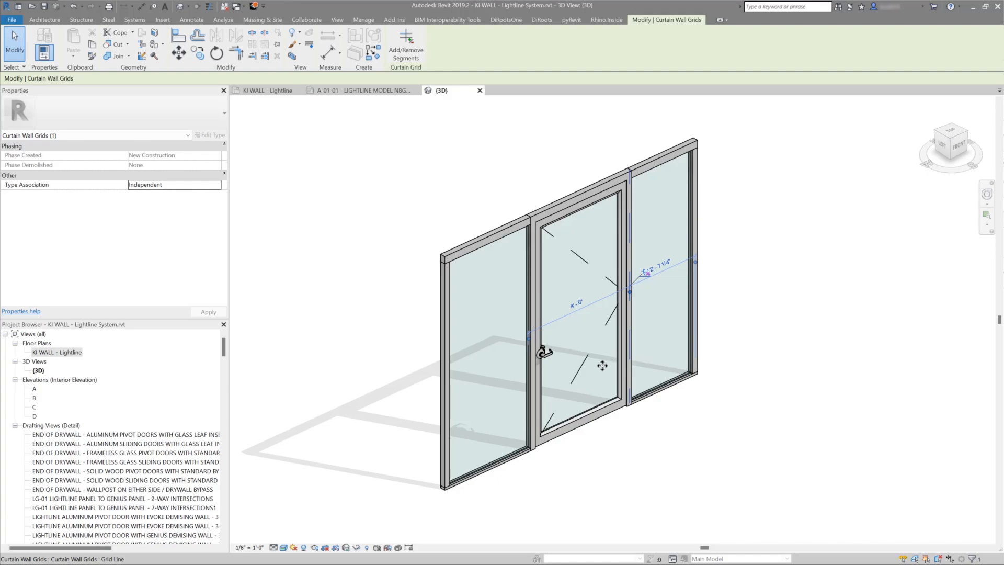
drag(602, 365, 599, 369)
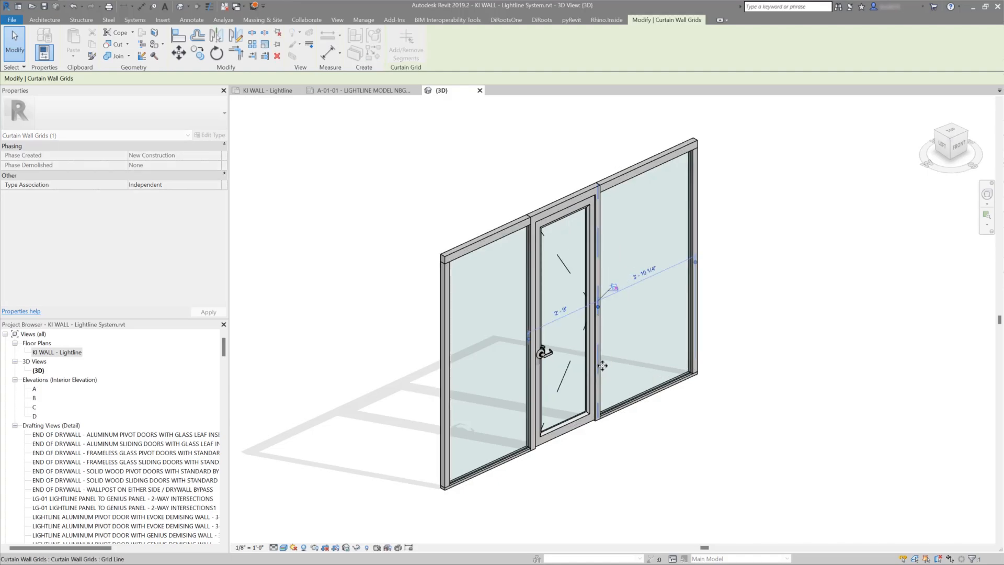
click(631, 502)
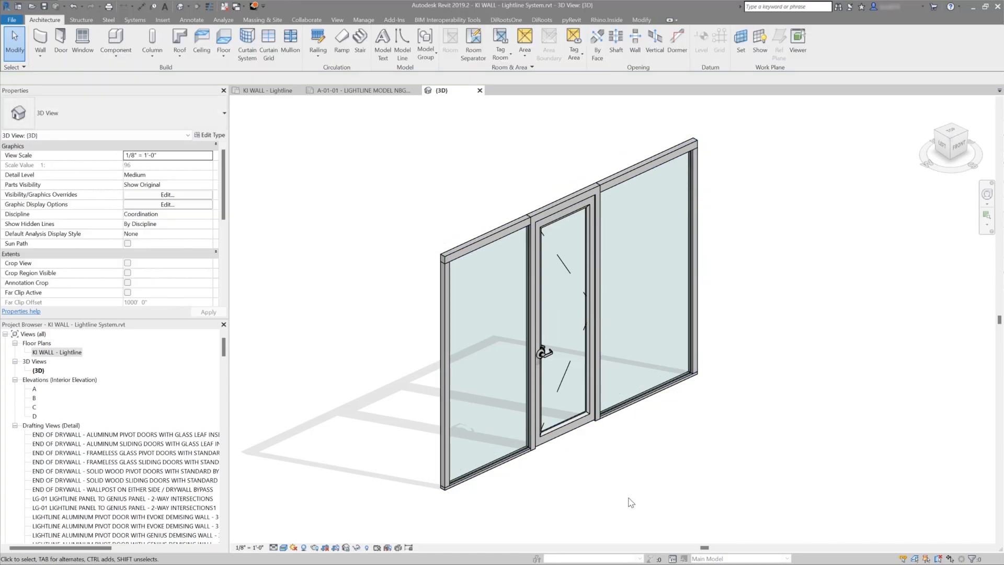
In the KI WALL - Lightline floor plan, set the pivot door's frame width between its grid lines to 40.7"
click(244, 93)
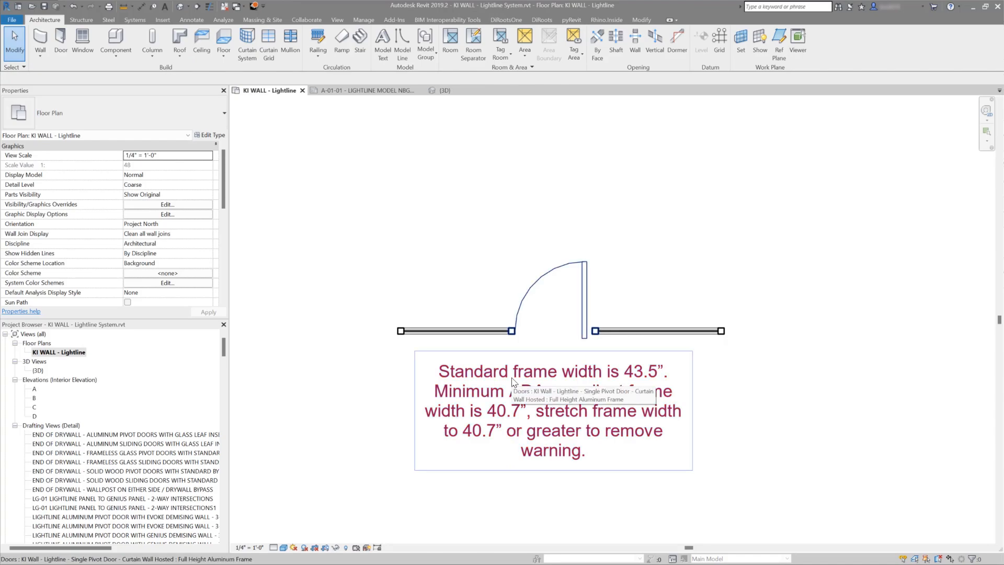
click(598, 337)
click(553, 328)
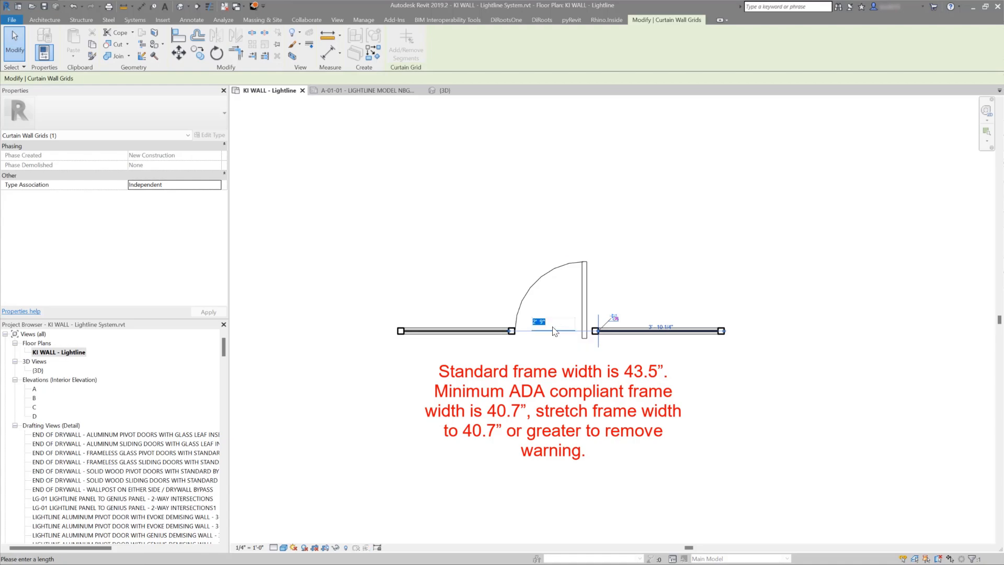
text(40.7)
key(Return)
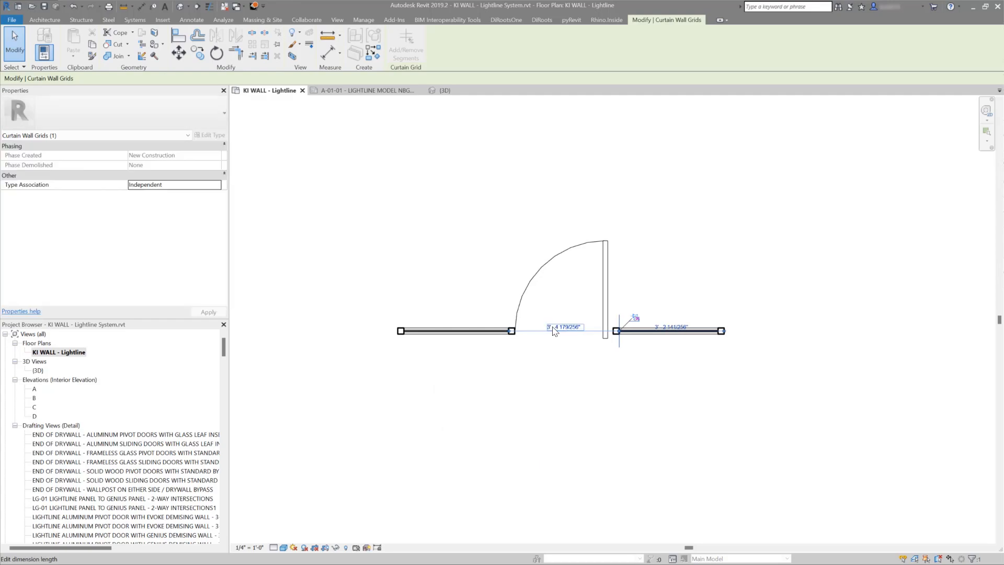
click(555, 408)
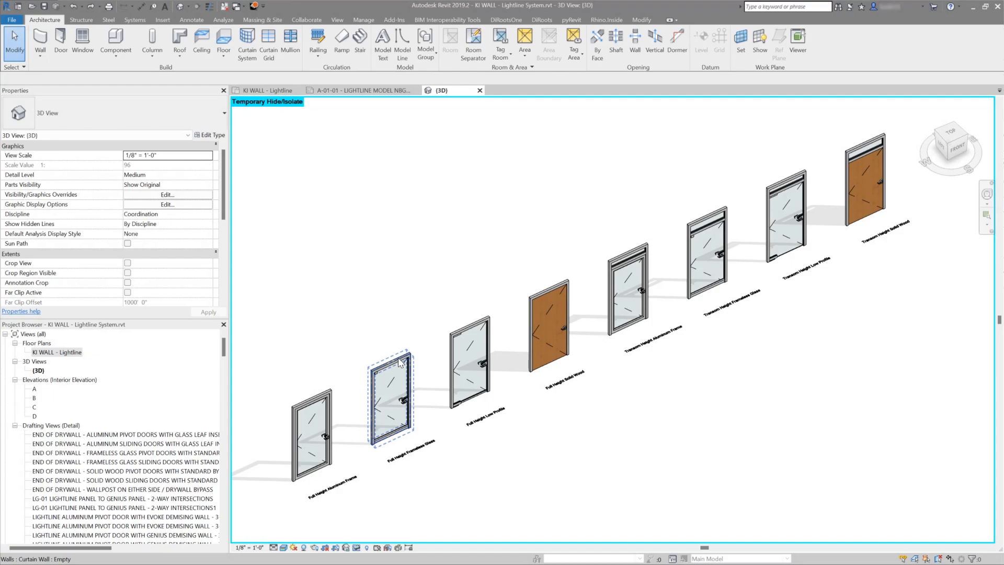
Set the unconnected height of the Full Height Frameless Glass and Full Height Low Profile door walls to 10'
click(400, 360)
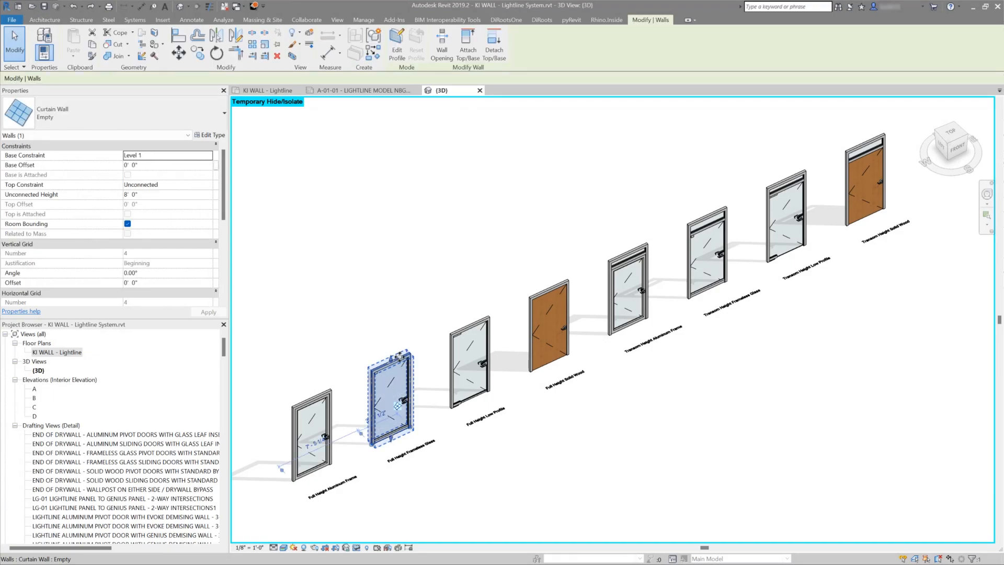
ctrl+click(458, 329)
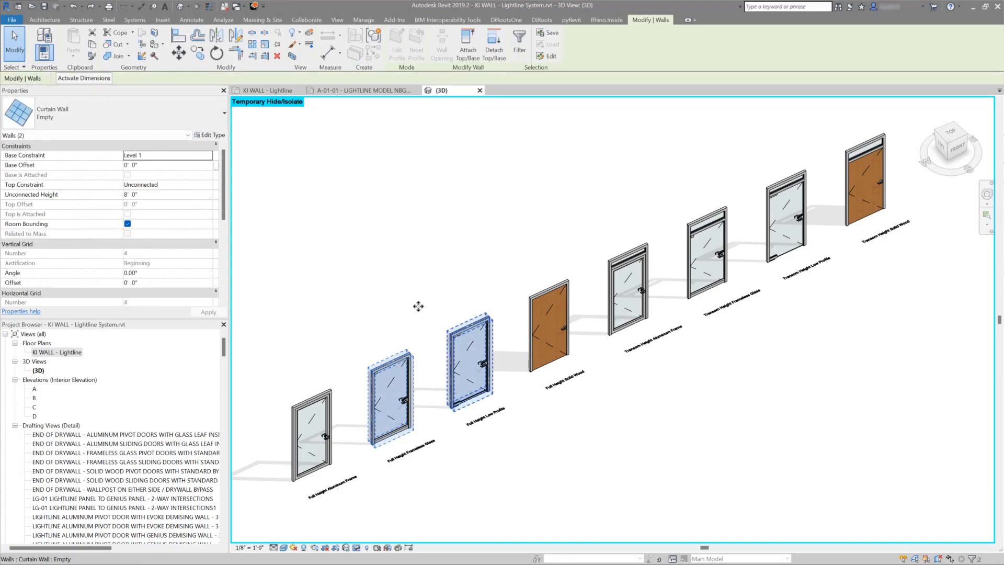
click(186, 195)
text(10)
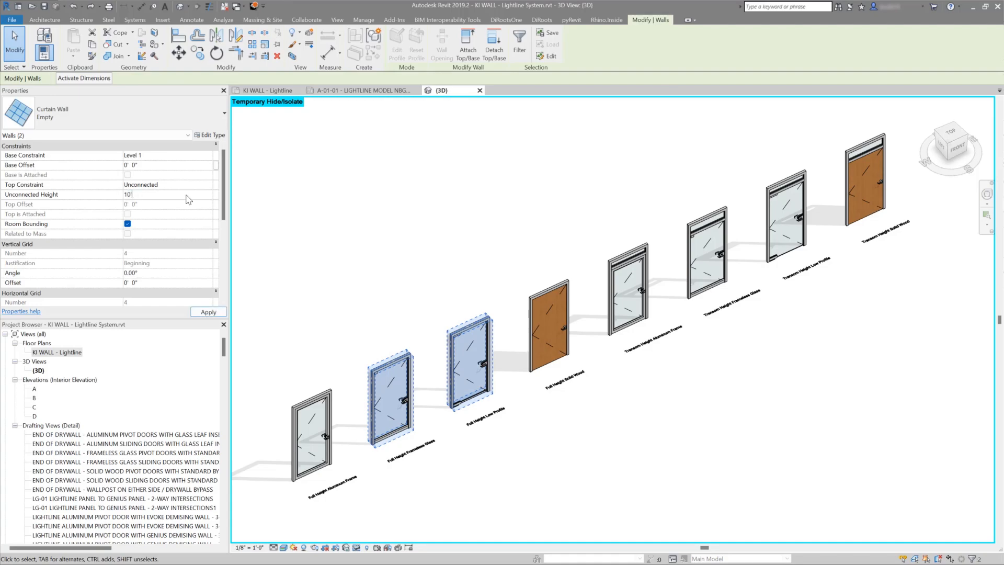
key(Return)
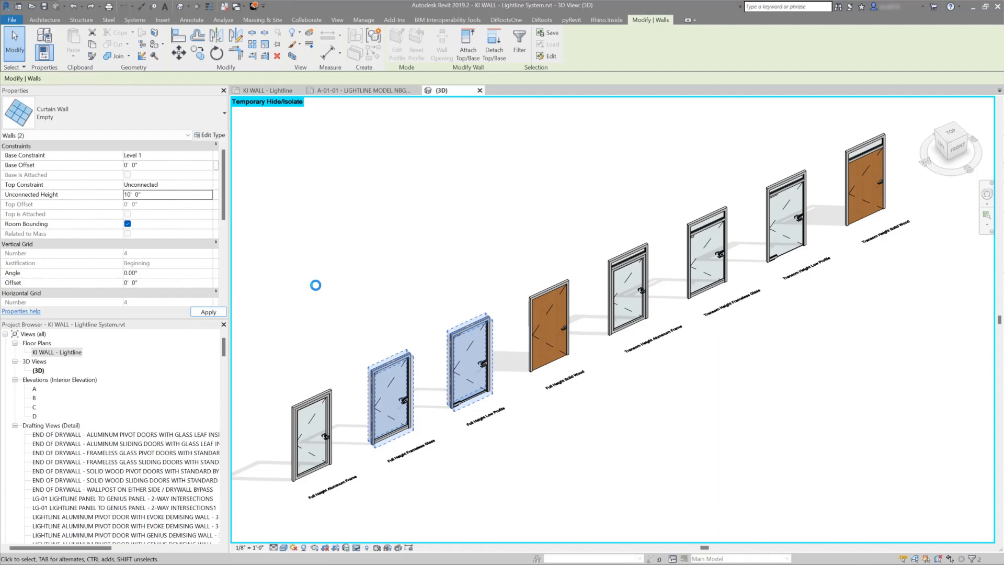
click(317, 288)
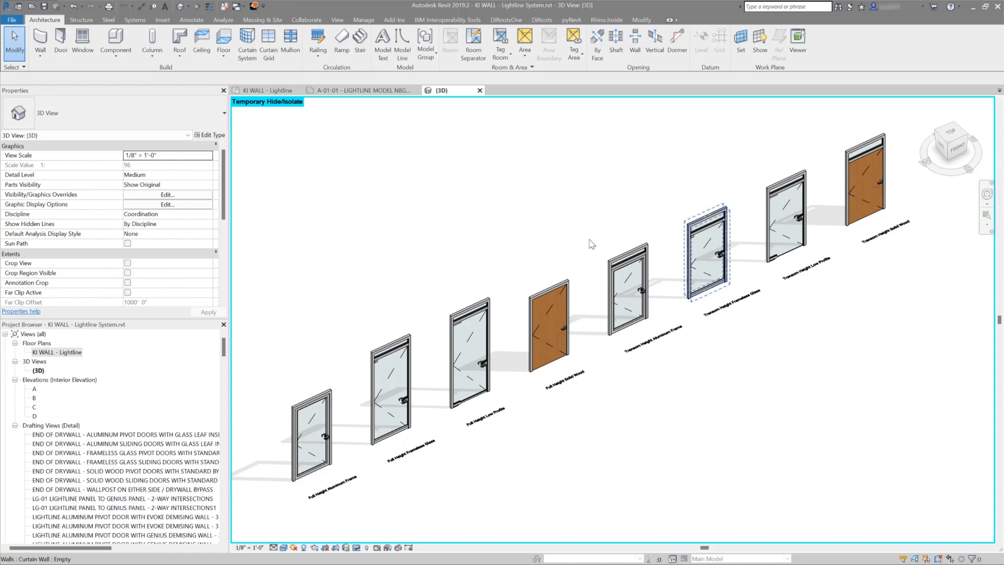
Set the unconnected height of the curtain wall around the Transom Height Frameless Glass door to 10'
click(690, 227)
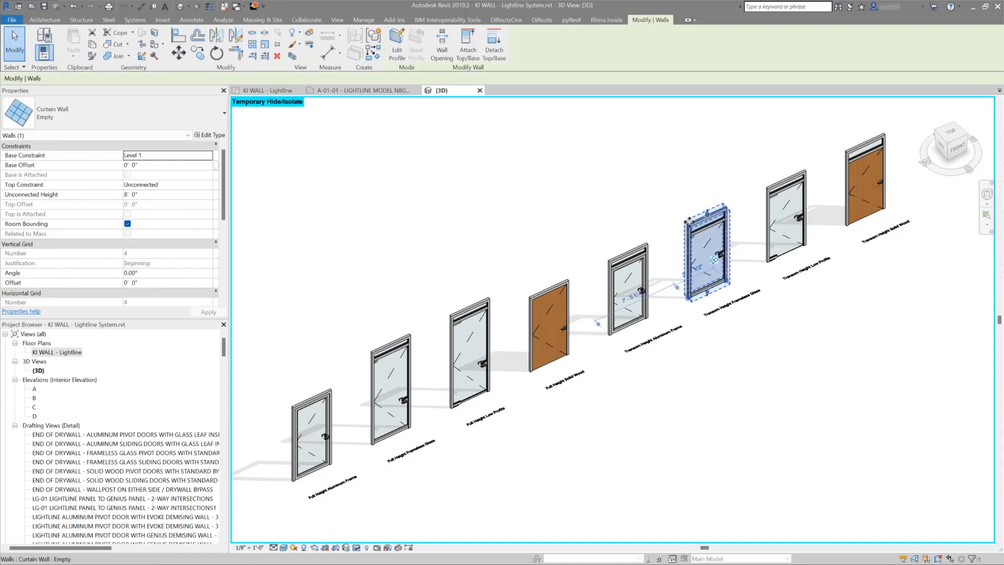
click(152, 195)
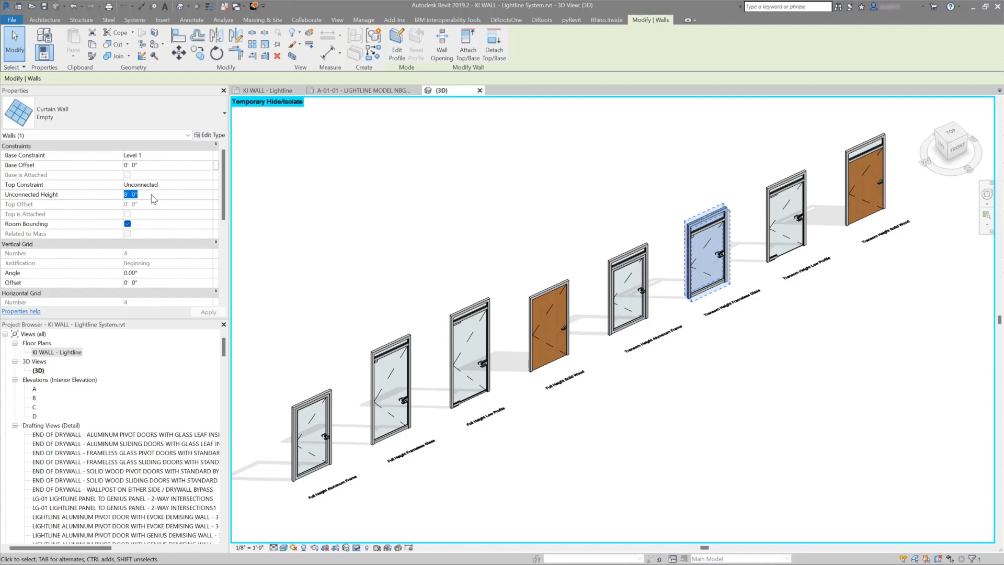
text(10' 0")
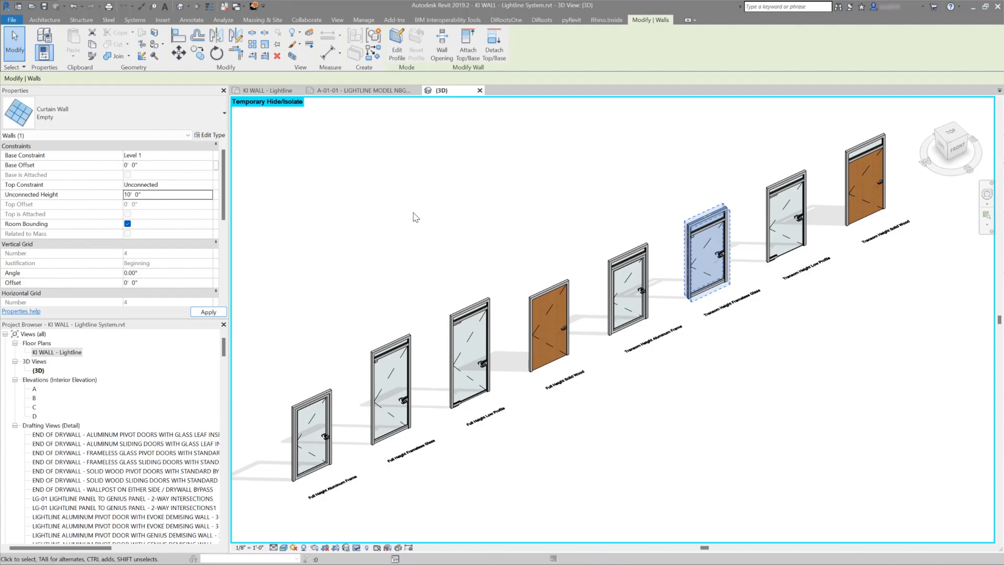
key(Return)
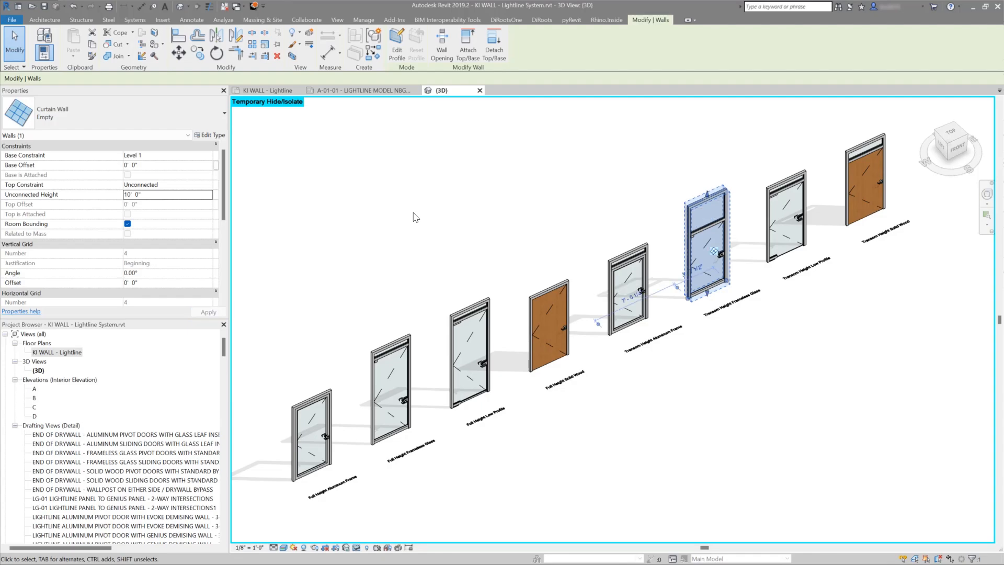
click(415, 217)
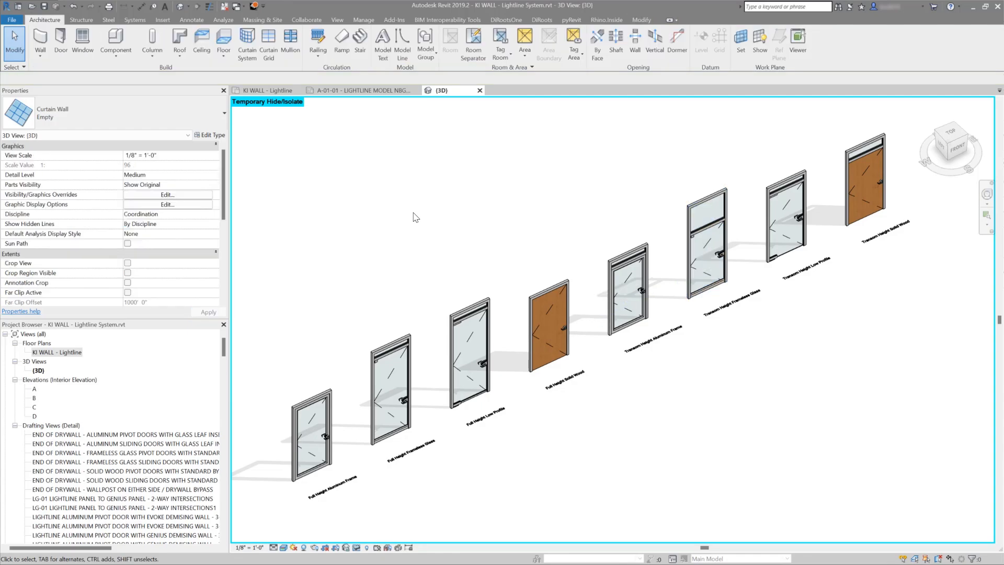
Set the Door Height Override of the Transom Height Frameless Glass pivot door type to 8' 0"
click(705, 236)
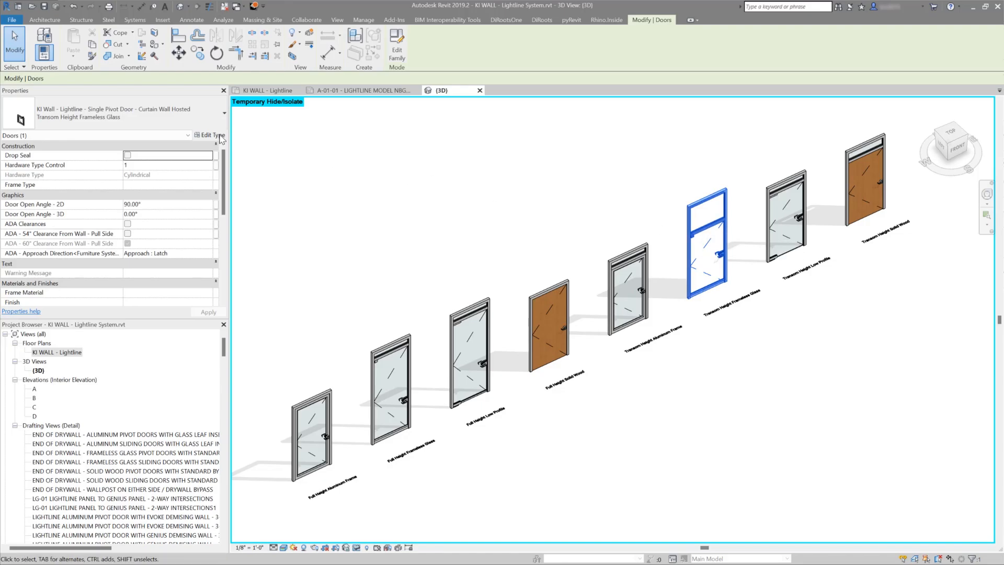
click(220, 136)
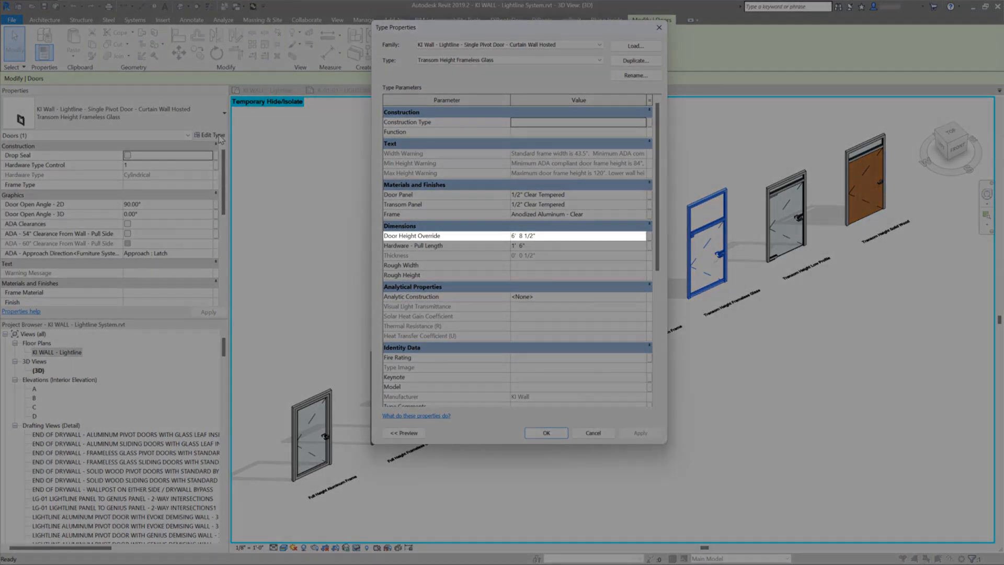
click(581, 237)
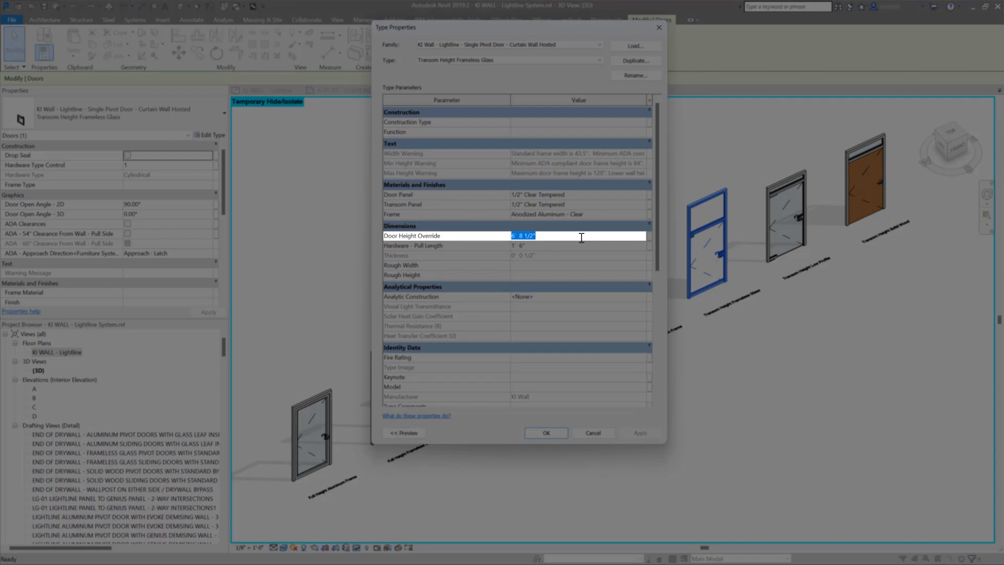
text(8)
key(Return)
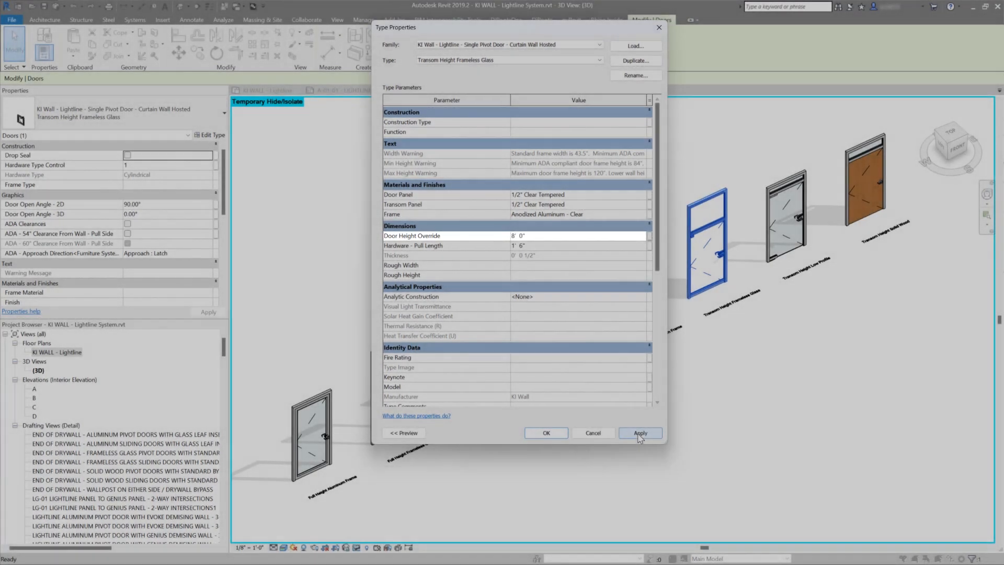
click(639, 433)
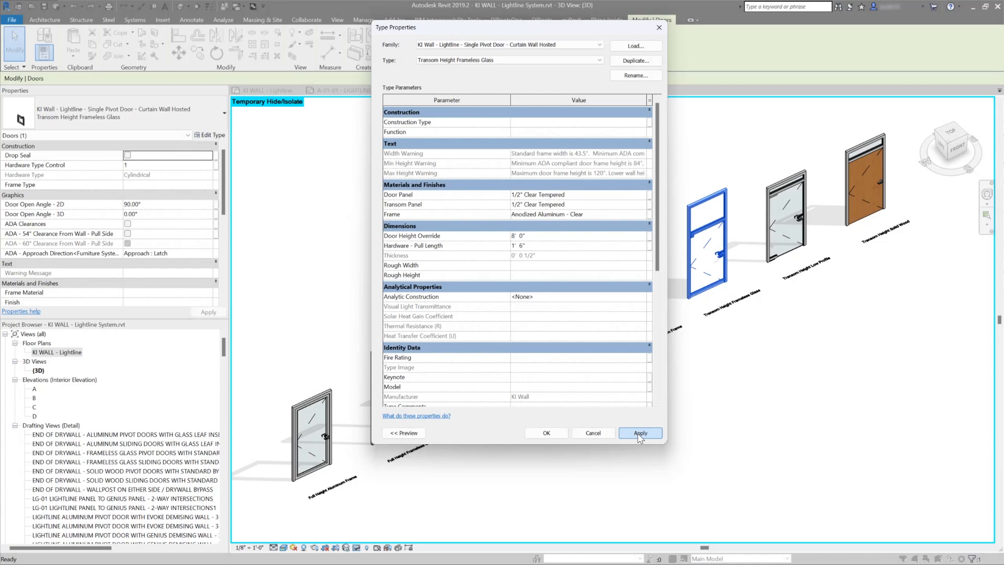
click(559, 435)
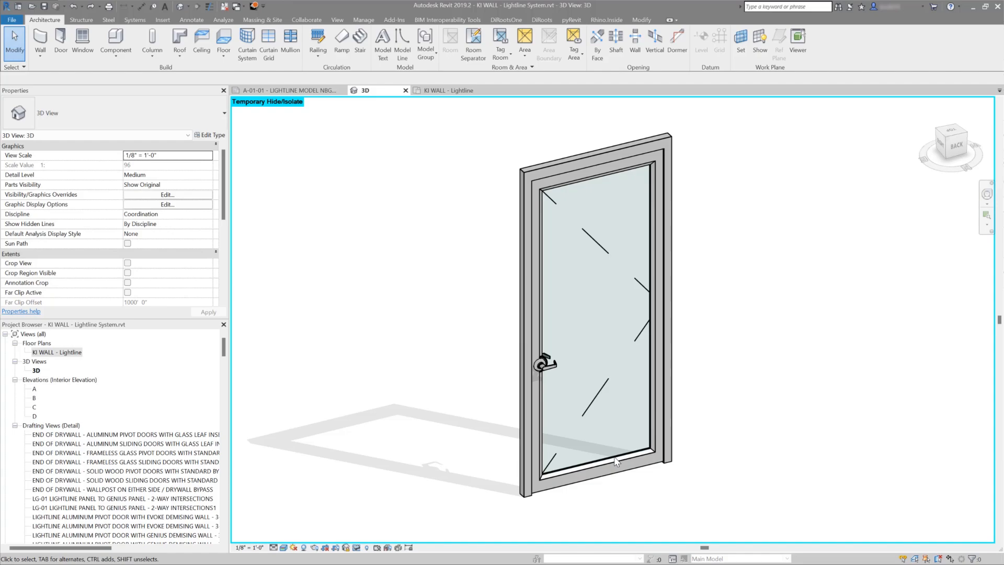
Enable the Drop Seal on the Full Height Aluminum Frame pivot door and set its Hardware Type Control to 2
click(615, 461)
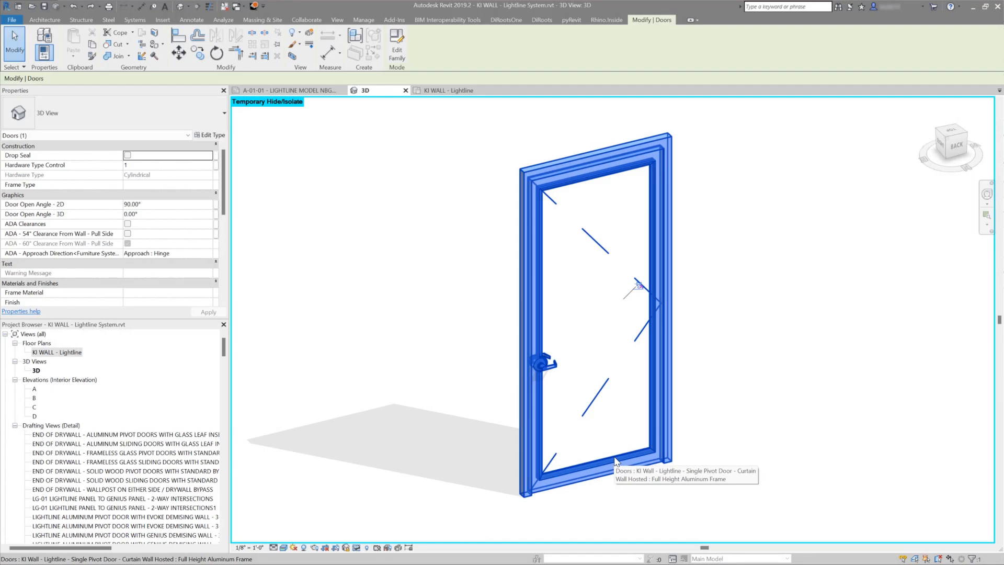
click(614, 459)
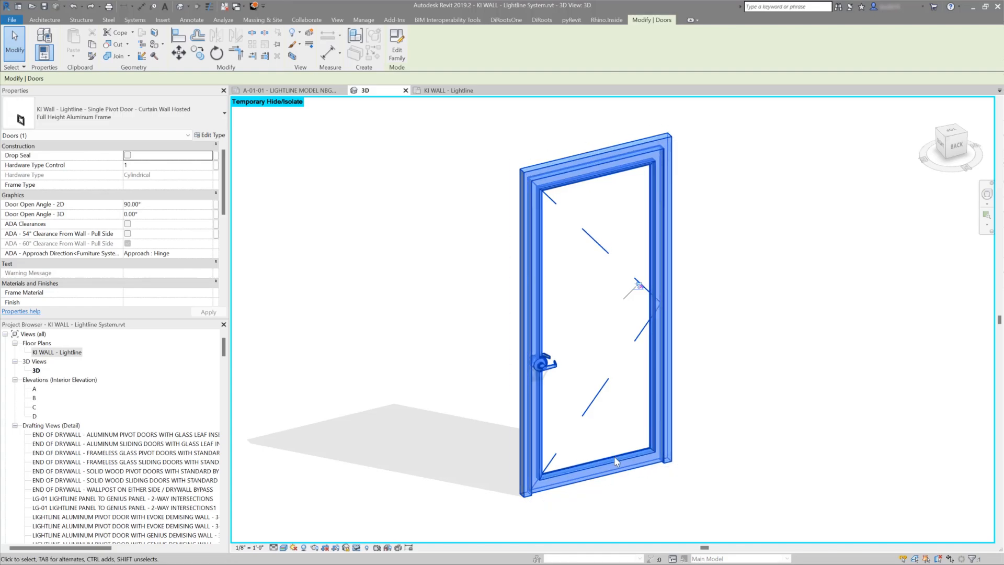
click(127, 155)
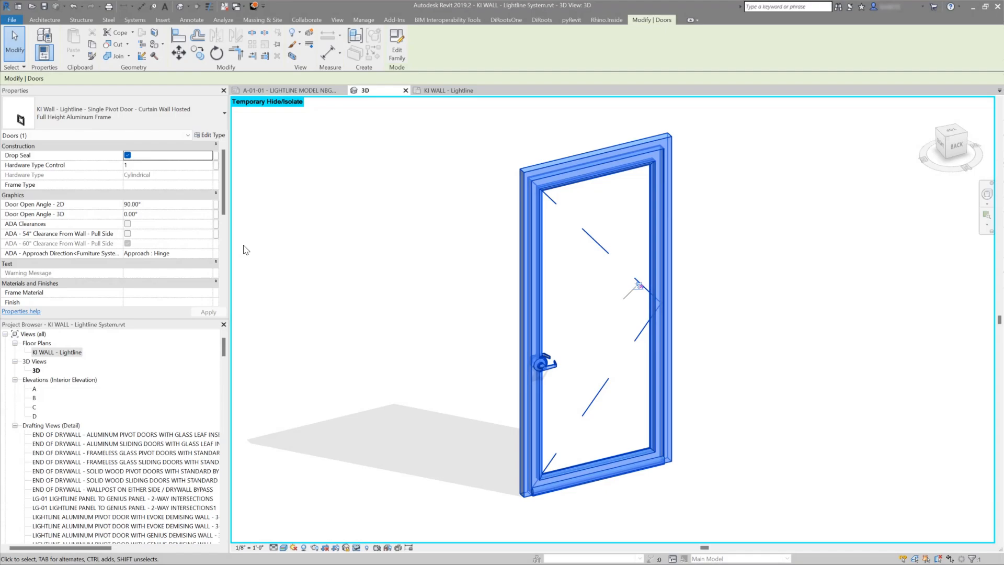
click(142, 167)
text(2)
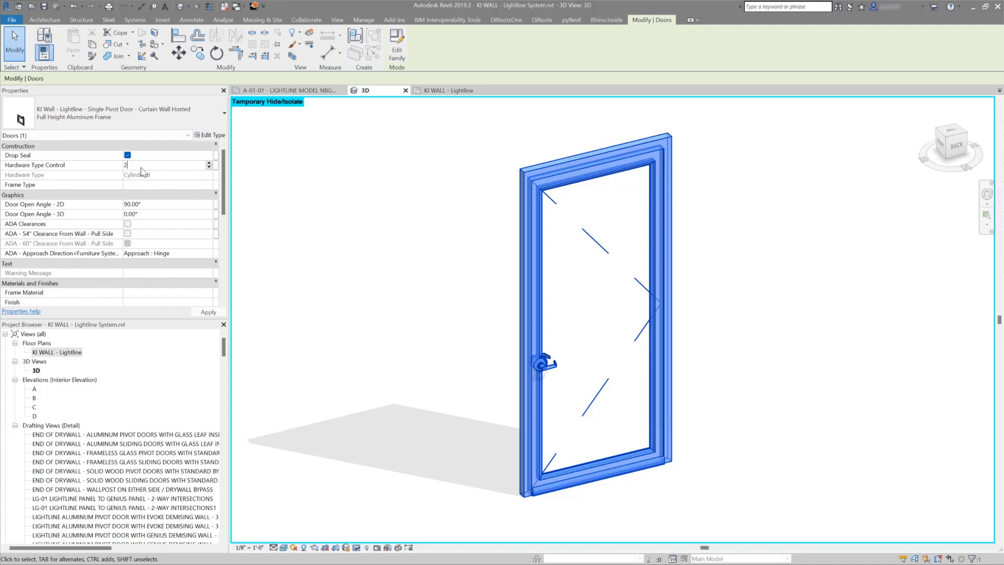
key(Return)
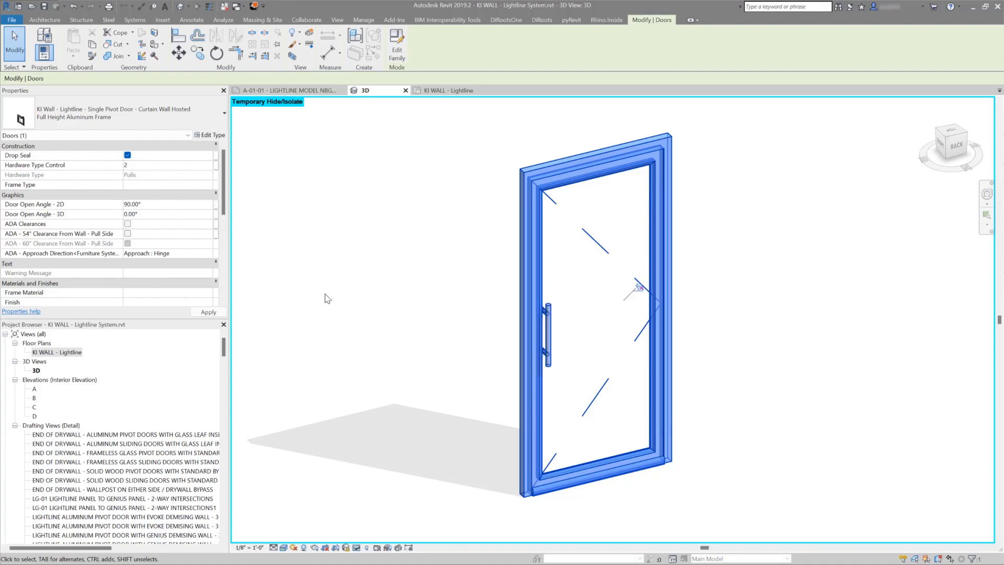
Try Hardware Type Control 3 on the pivot door, and return the control to 2
click(134, 166)
text(3)
key(Return)
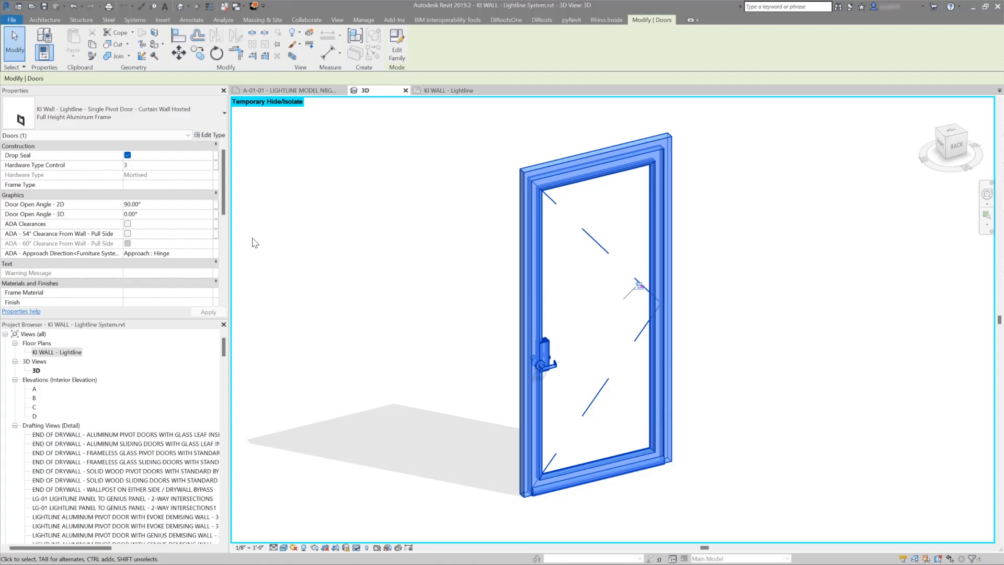
click(136, 168)
text(2)
key(Return)
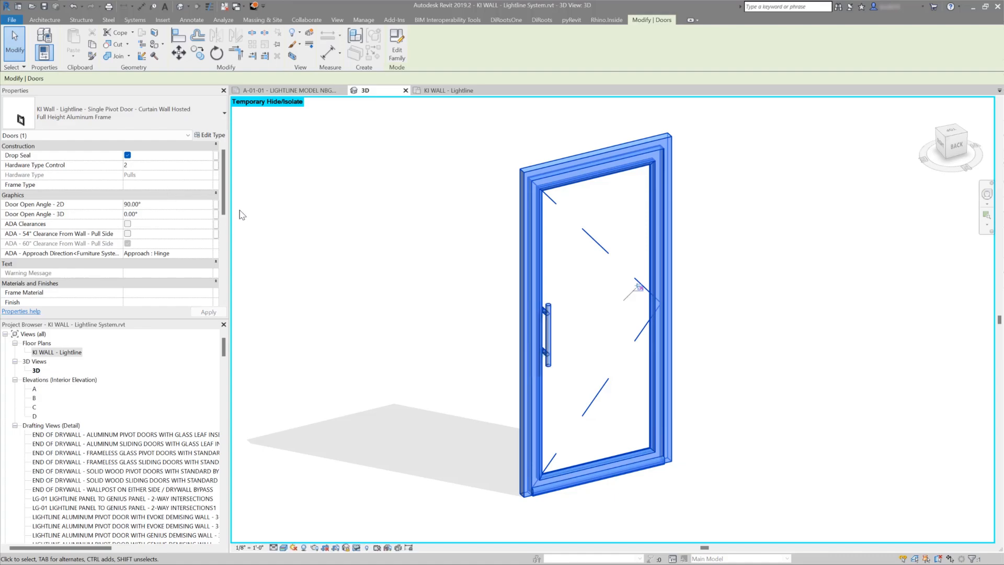
Set the Hardware - Pull Length of the Full Height Aluminum Frame pivot door type to 2' 0"
click(198, 134)
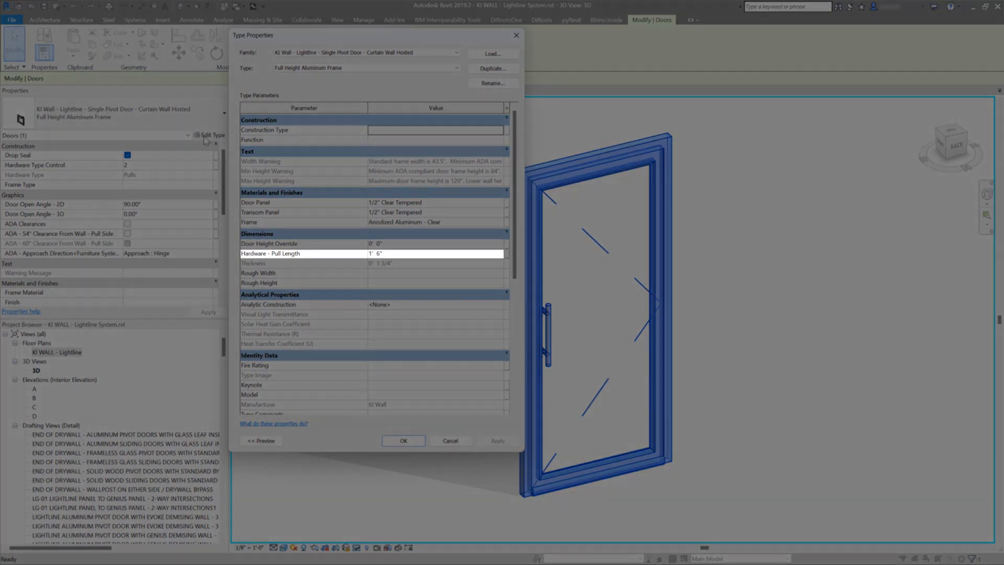
click(389, 256)
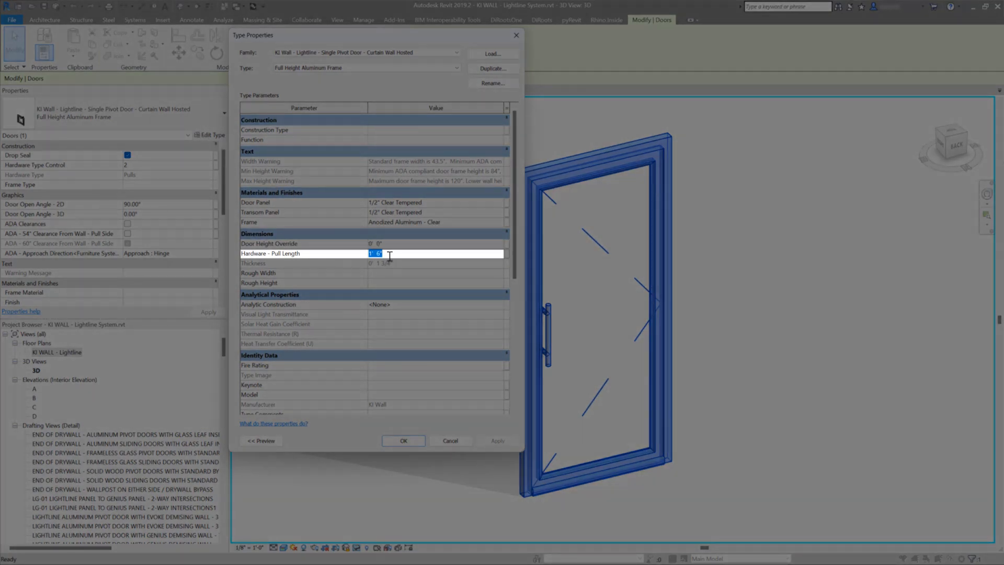
text(2)
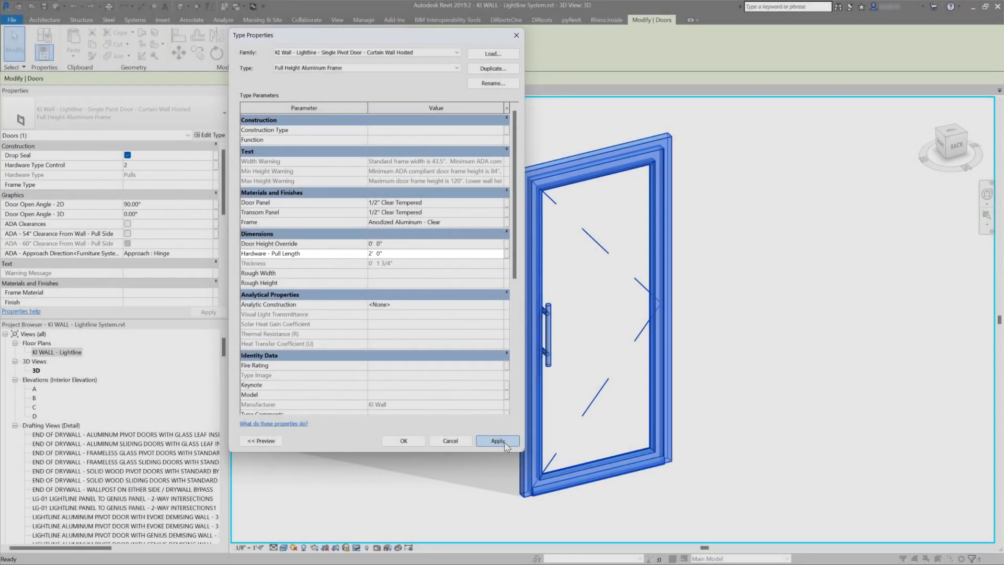
click(497, 441)
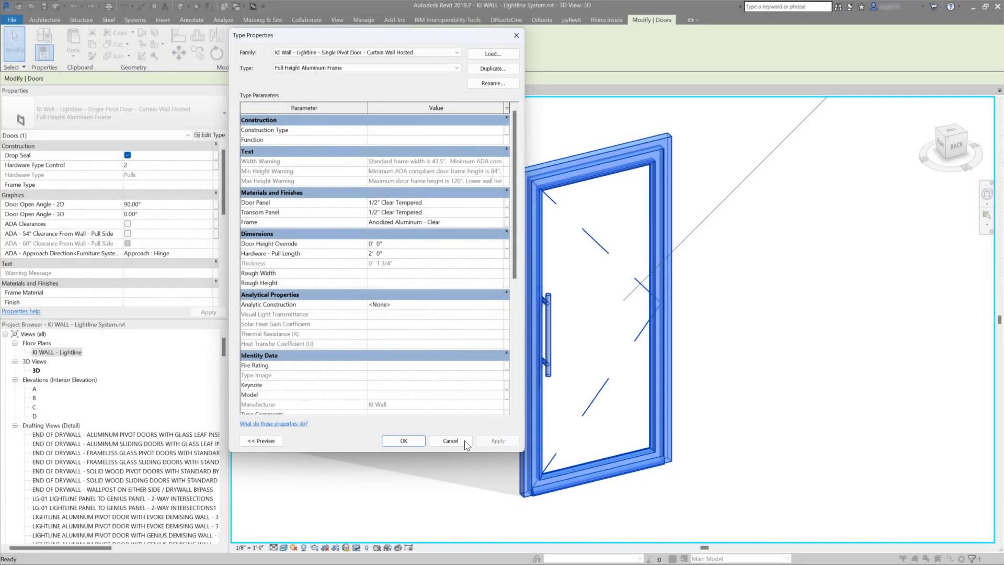
click(403, 440)
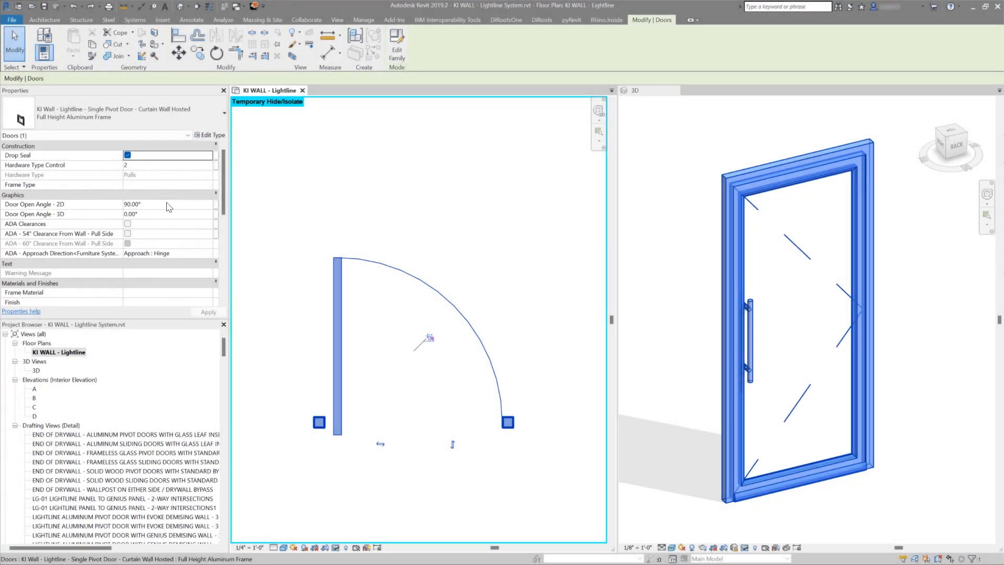
Set both the 2D and 3D Door Open Angles of the pivot door to 45°
click(167, 204)
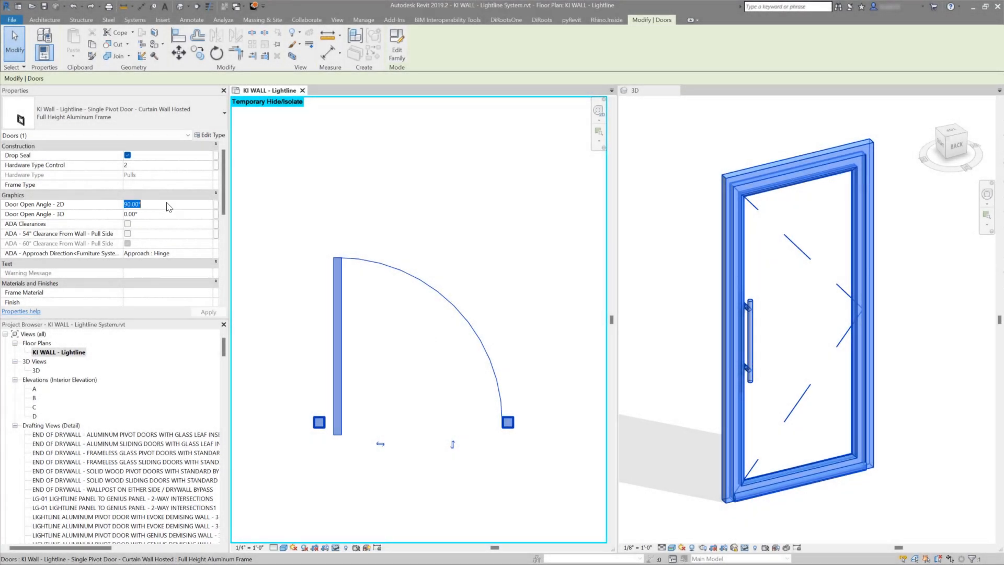
text(45)
click(202, 313)
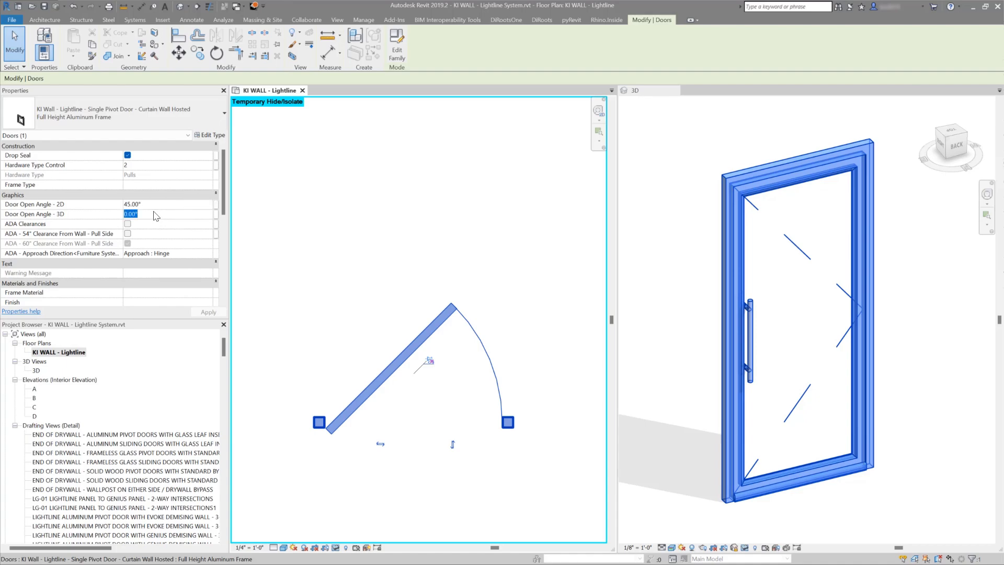
text(45)
key(Return)
click(212, 314)
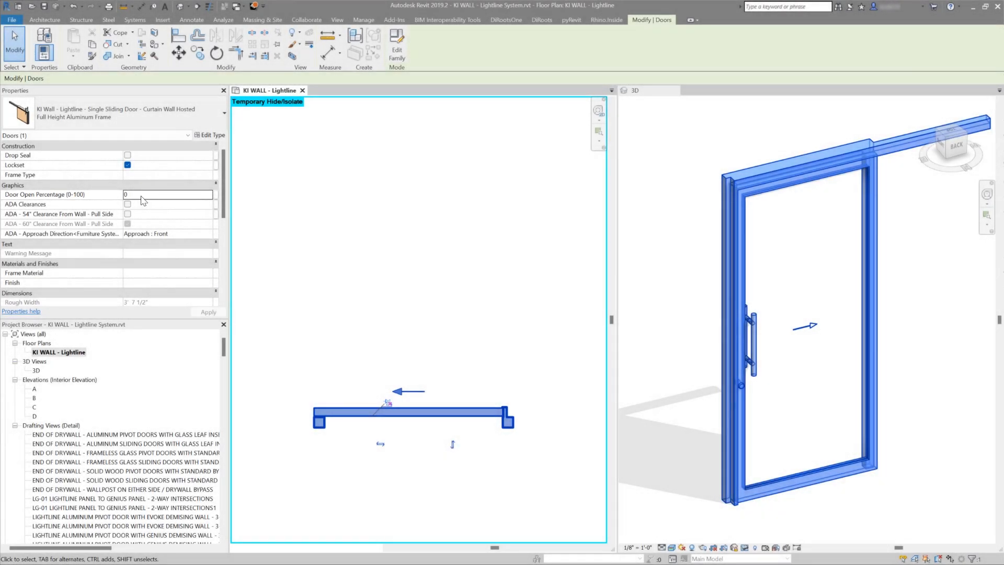
Set the Door Open Percentage of the Full Height Aluminum Frame sliding door to 50
click(141, 197)
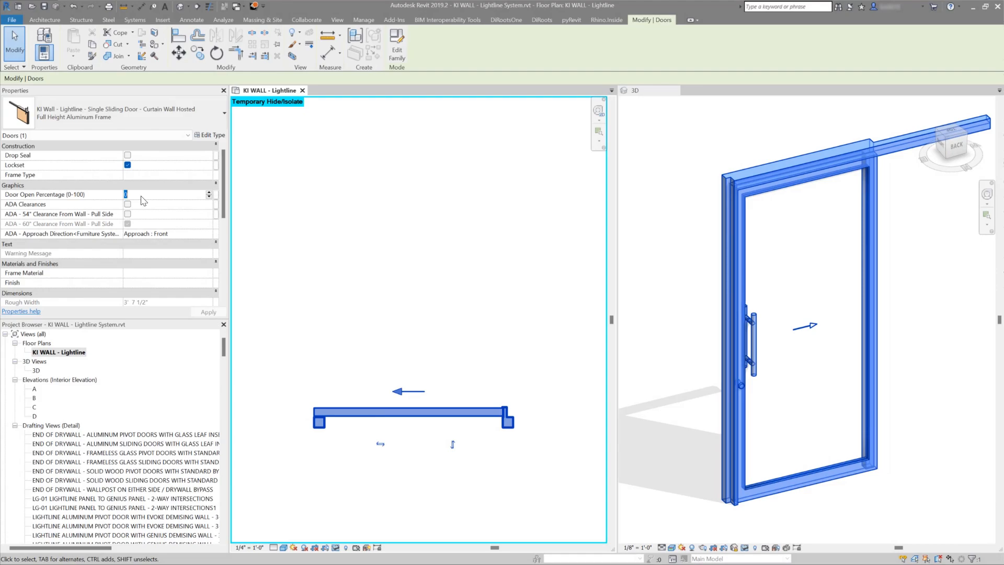
text(50)
click(215, 312)
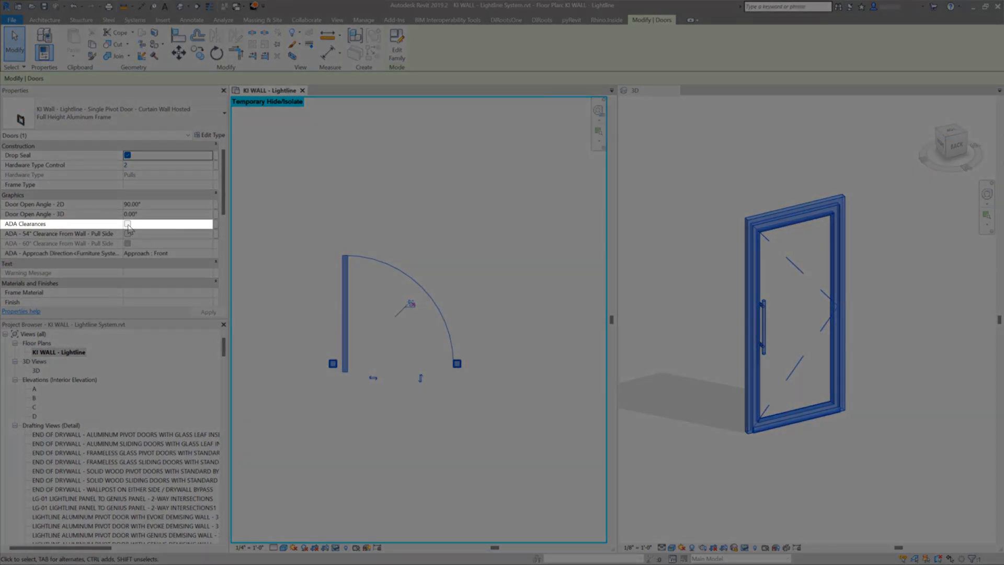
Enable ADA Clearances on the pivot door and set the ADA approach direction to Latch
click(128, 225)
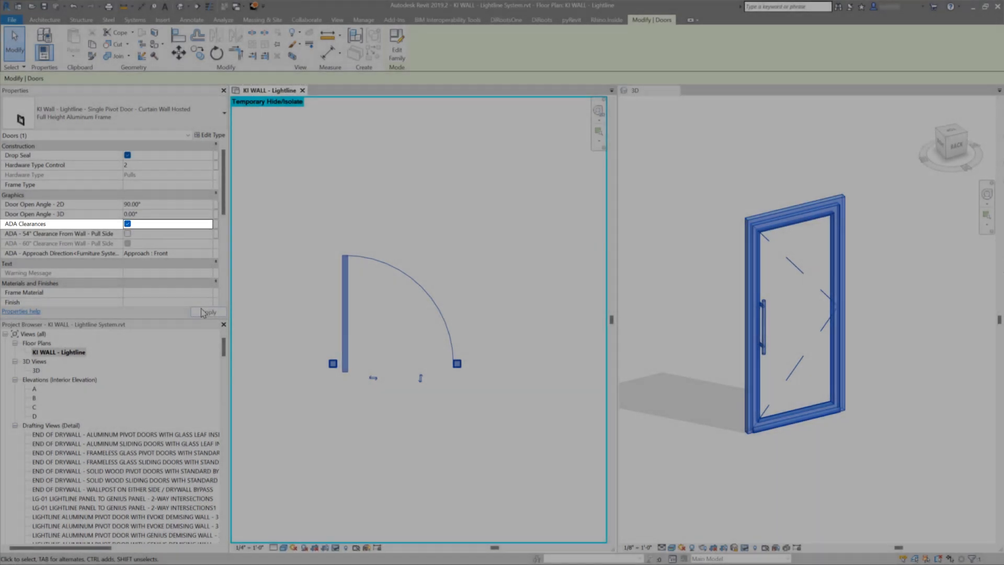
click(204, 312)
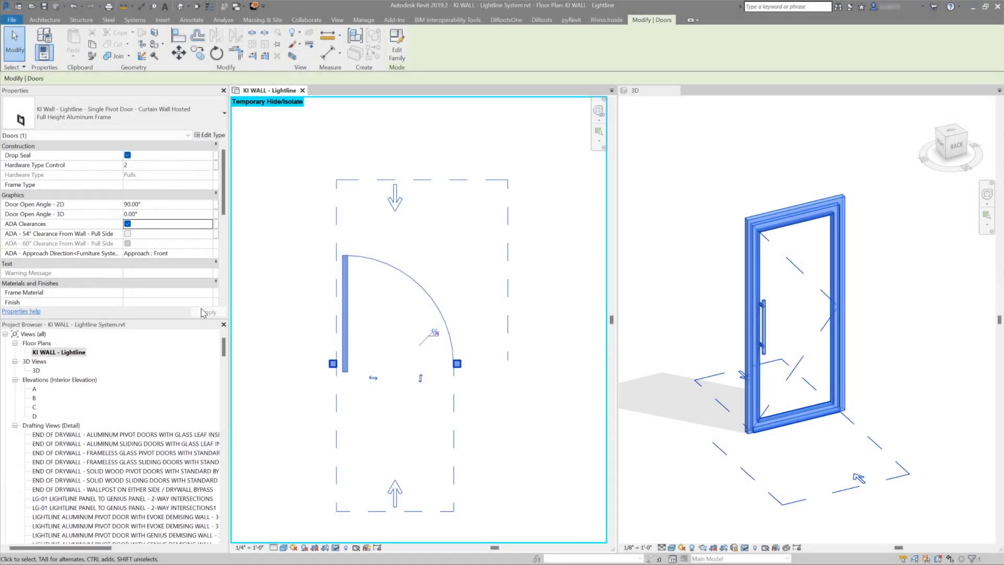
click(211, 254)
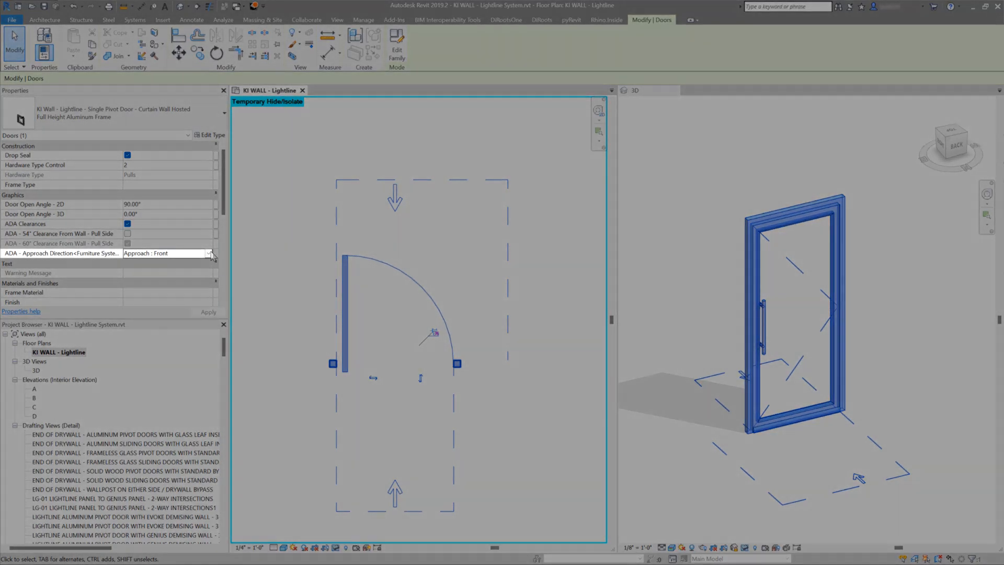
click(210, 253)
click(188, 279)
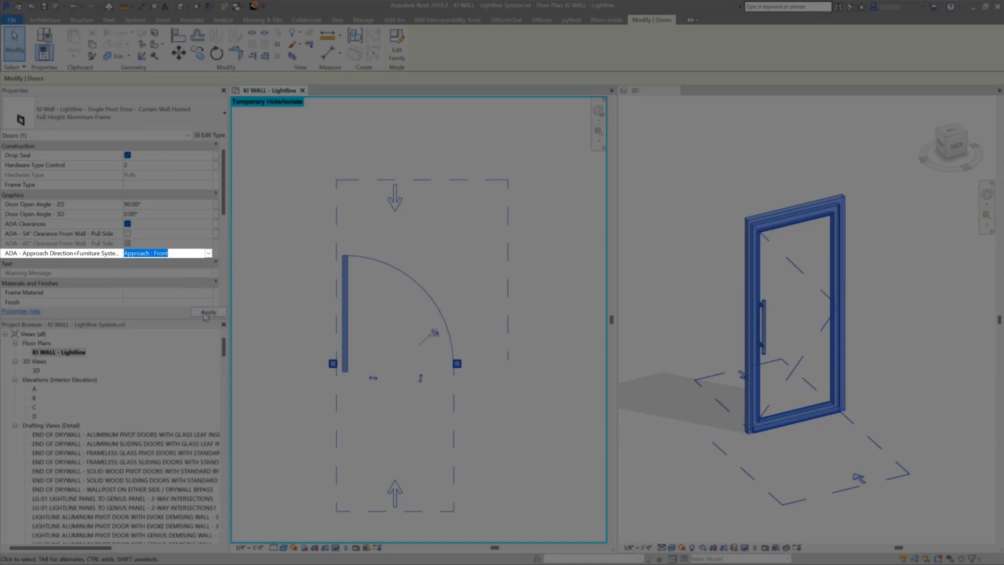
click(205, 312)
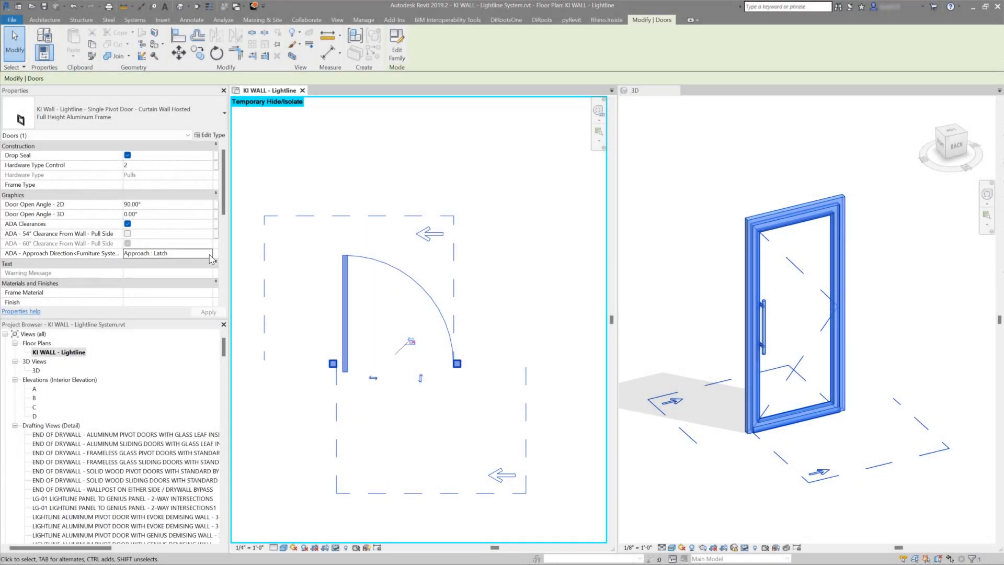
Set the pivot door's ADA approach direction to Hinge and enable the 54" pull-side clearance from the wall
click(209, 254)
click(185, 271)
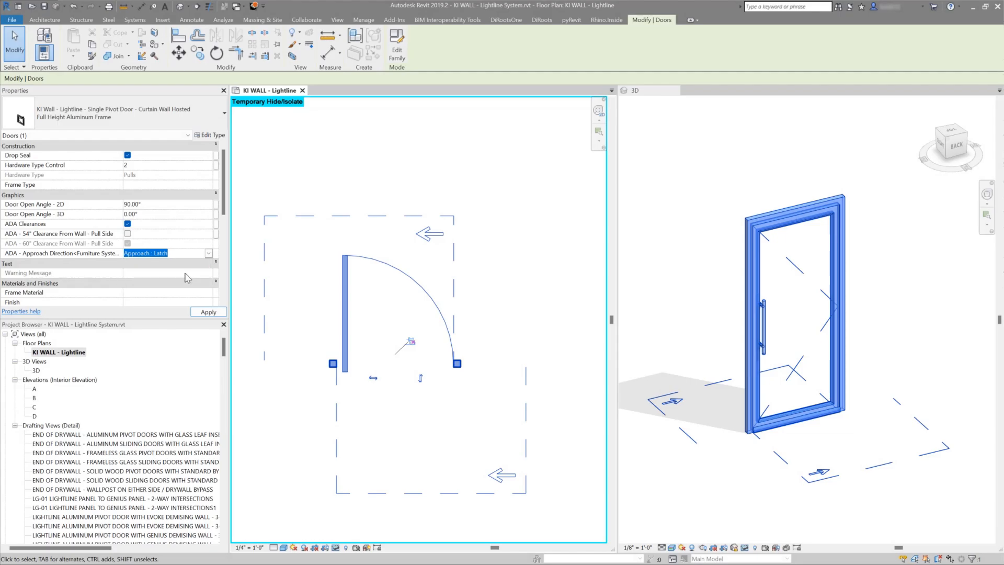
click(205, 312)
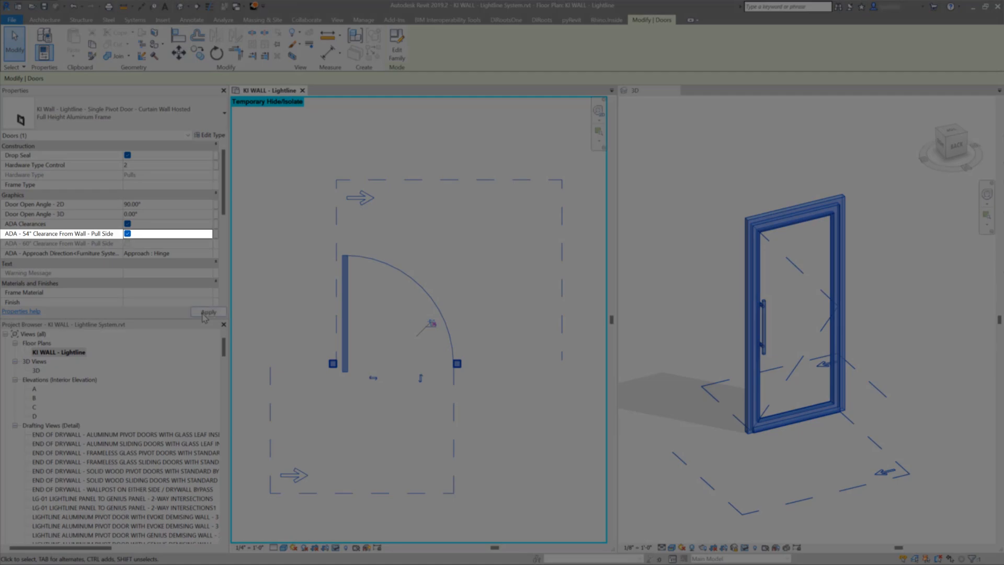
click(203, 314)
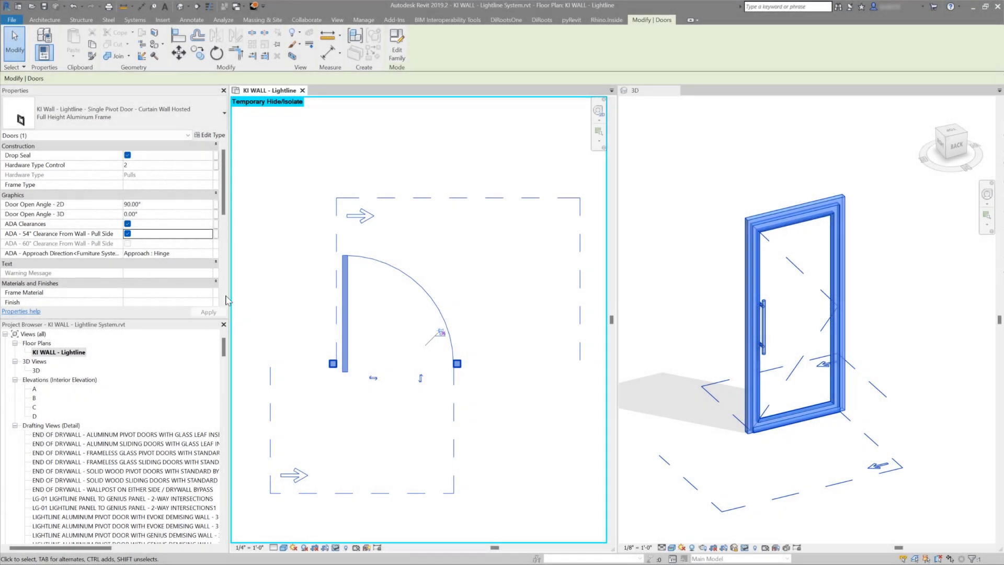
click(251, 283)
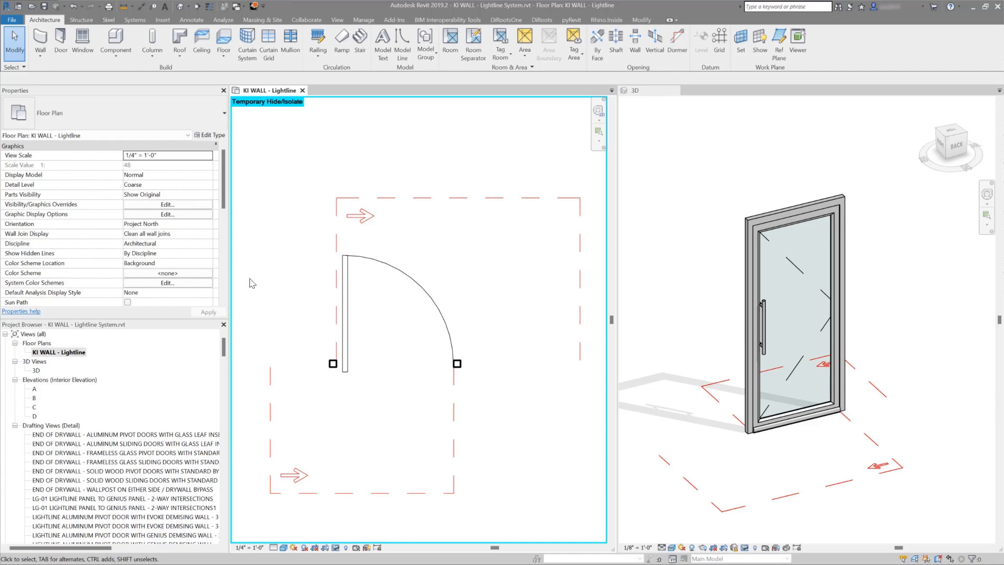
Open the 3D view's Visibility/Graphic Overrides, expand the Doors category and widen the Visibility column to show full subcategory names
click(660, 513)
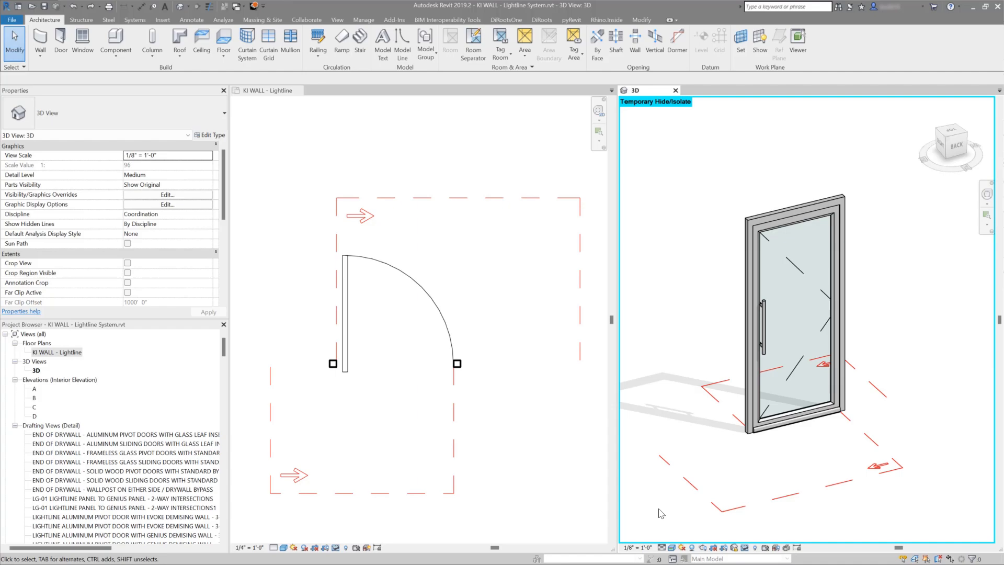
key(v)
key(v)
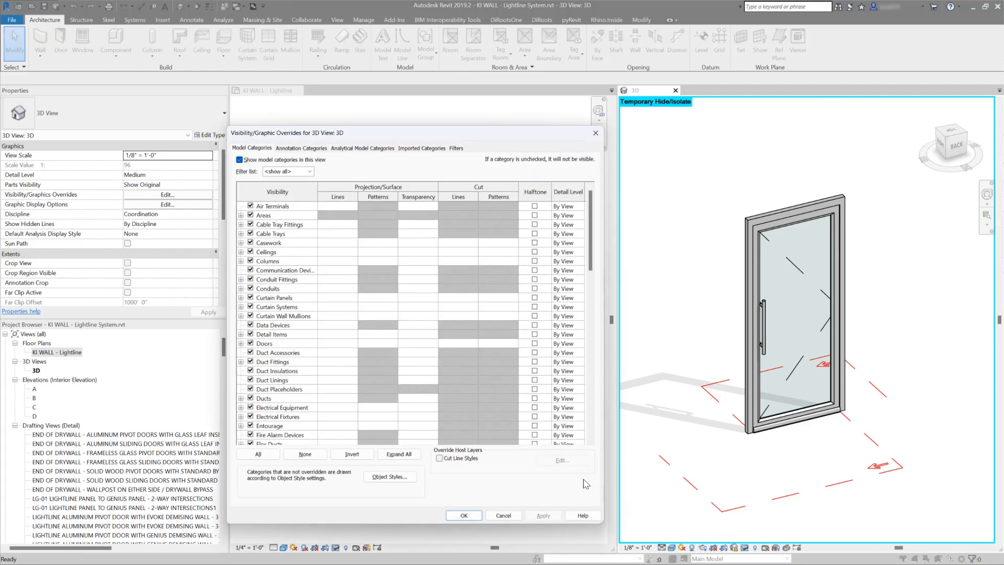
click(241, 344)
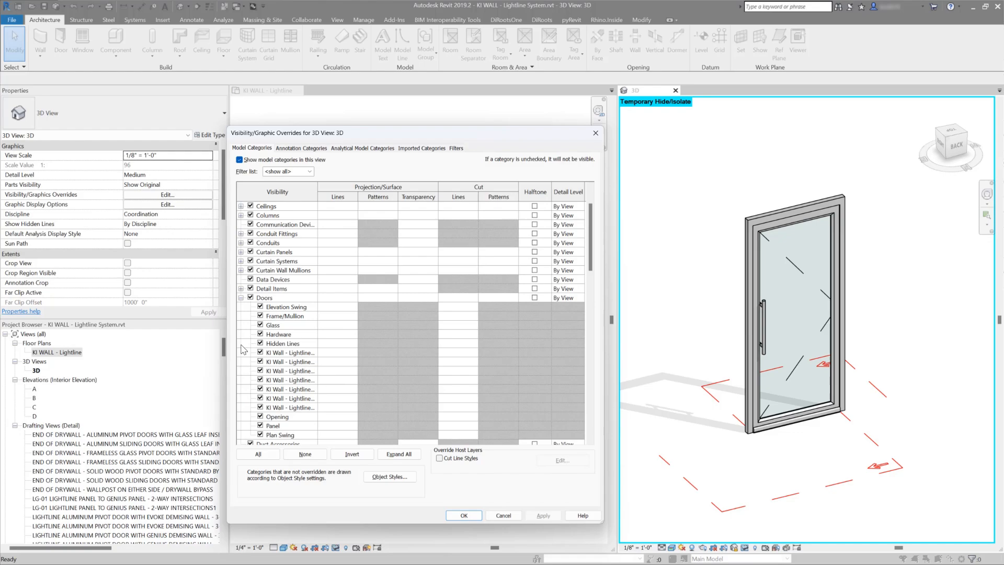
drag(318, 185, 431, 185)
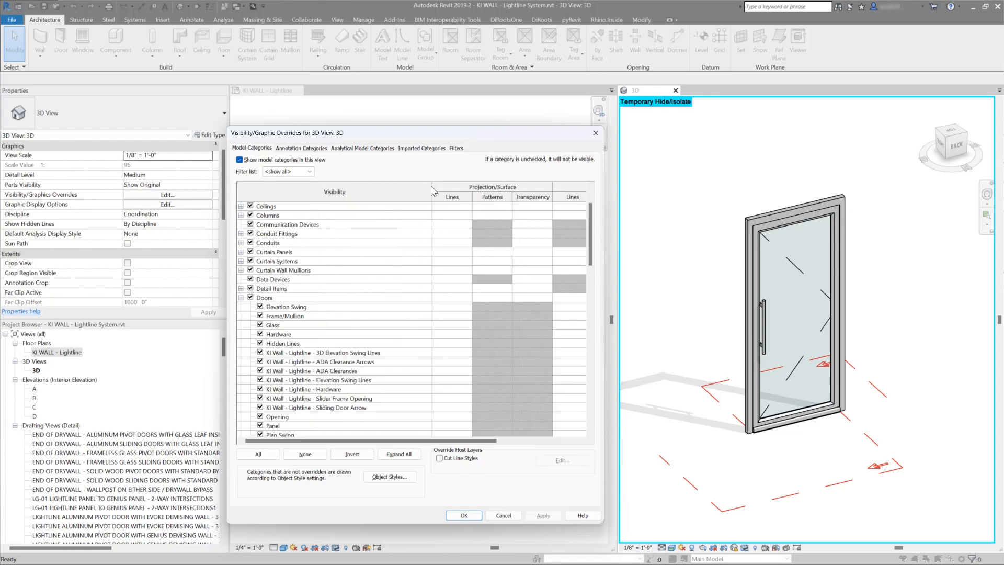
Override the projection line color of the KI Wall - Lightline - ADA Clearances subcategory to Green and apply it to the 3D view
click(451, 372)
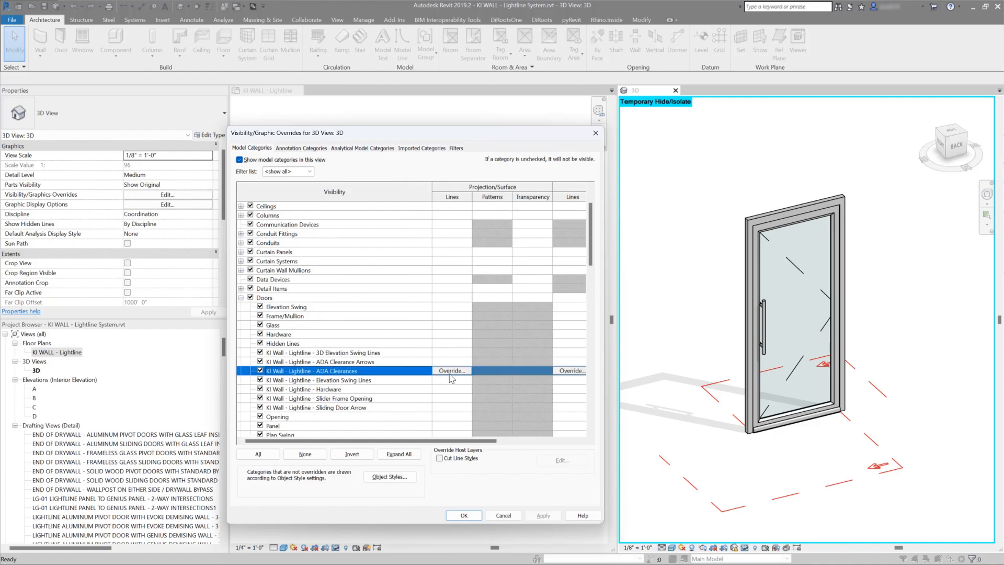
click(451, 373)
click(388, 328)
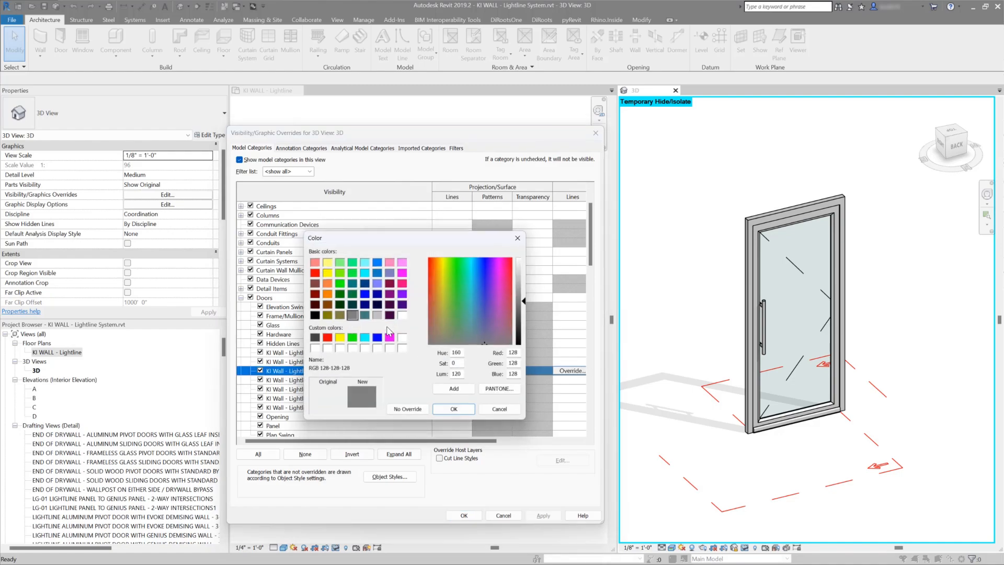
click(352, 338)
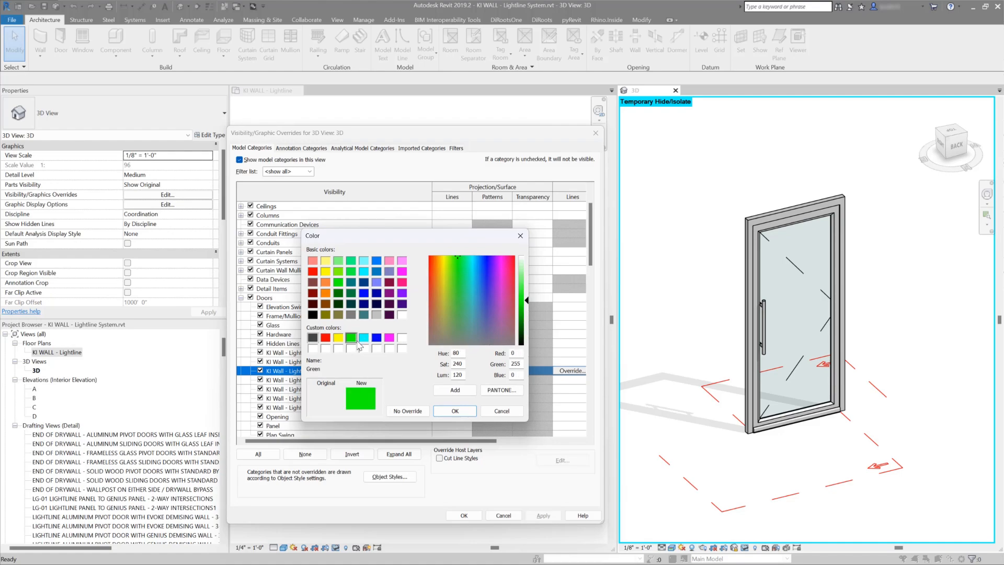
click(456, 409)
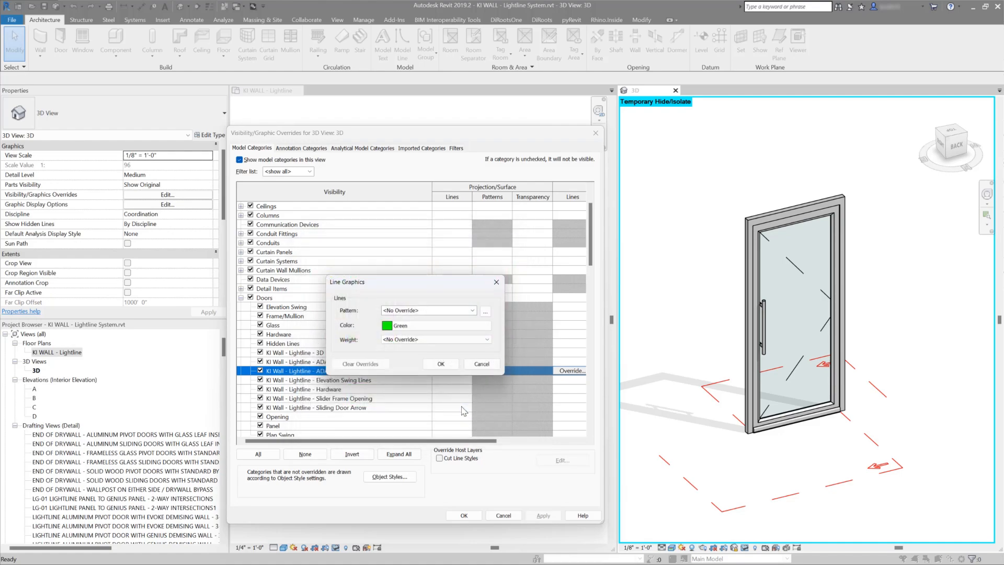
click(426, 365)
click(548, 516)
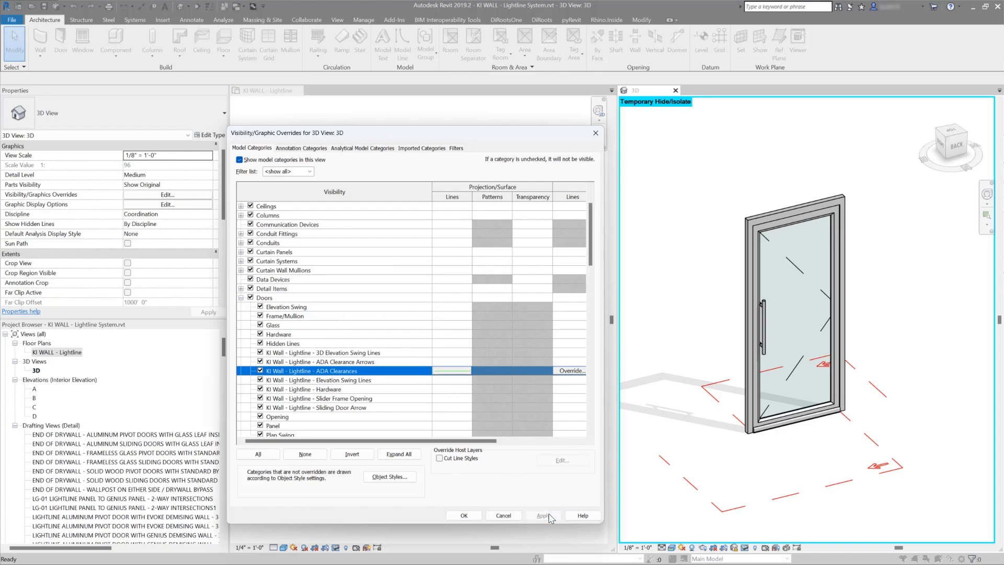
click(470, 516)
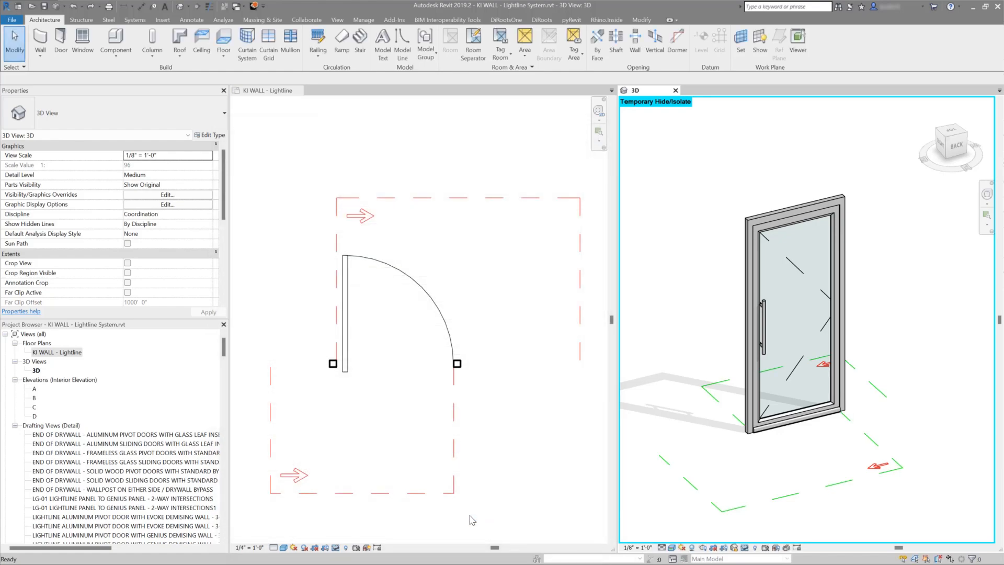